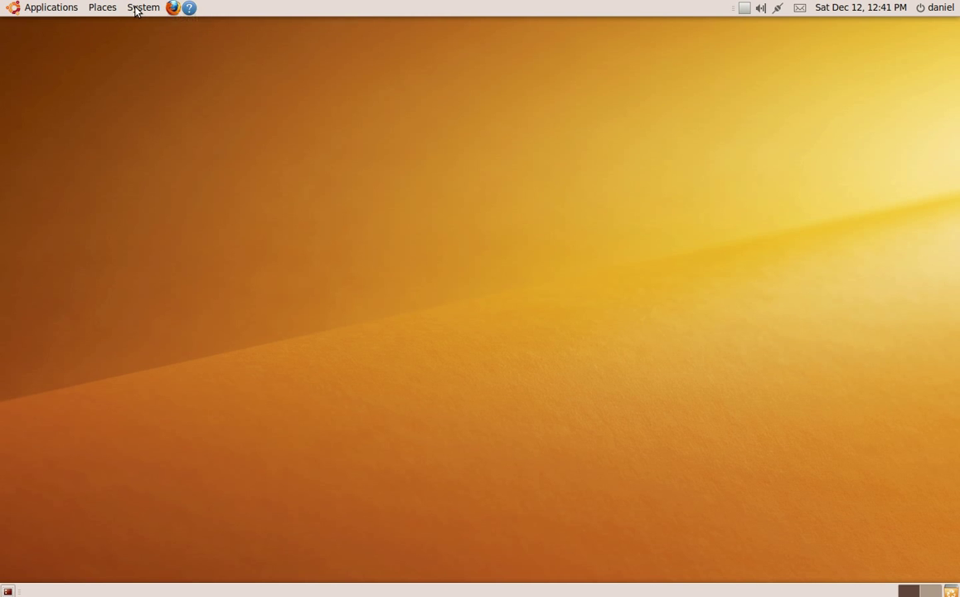
- Open the main menu editor, reposition its window, and show the items of the Accessories category
right_click(131, 10)
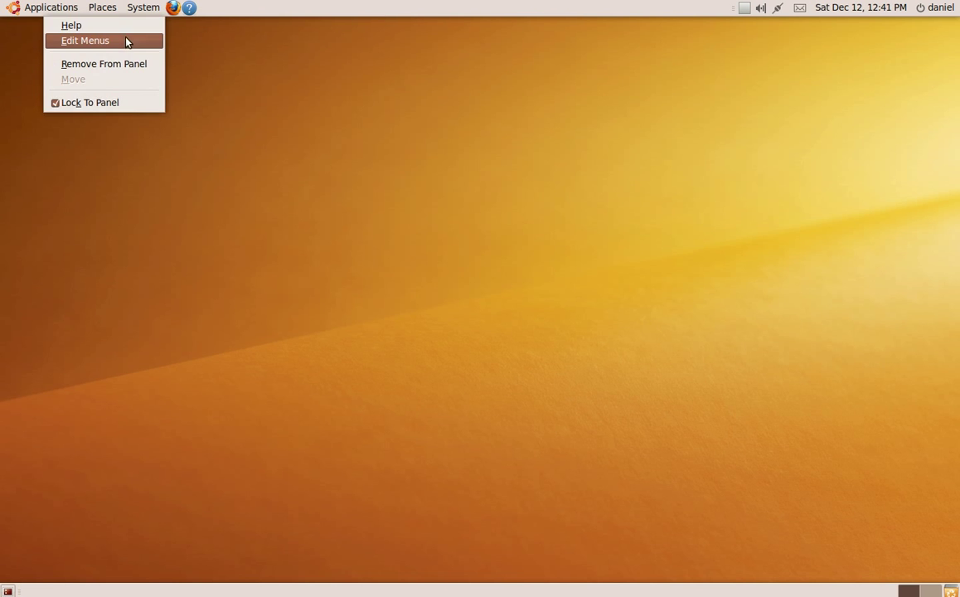
click(125, 41)
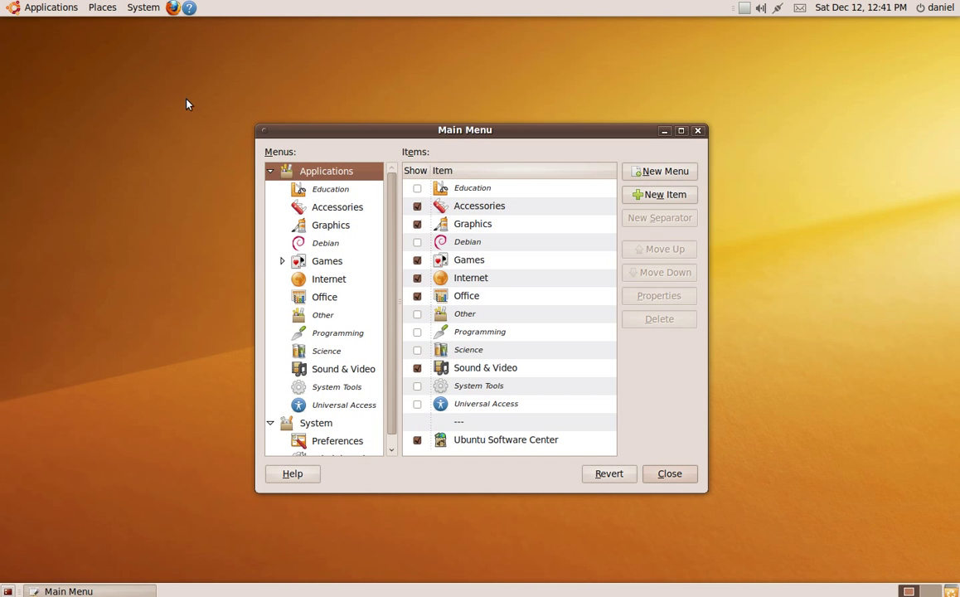
drag(350, 134, 329, 59)
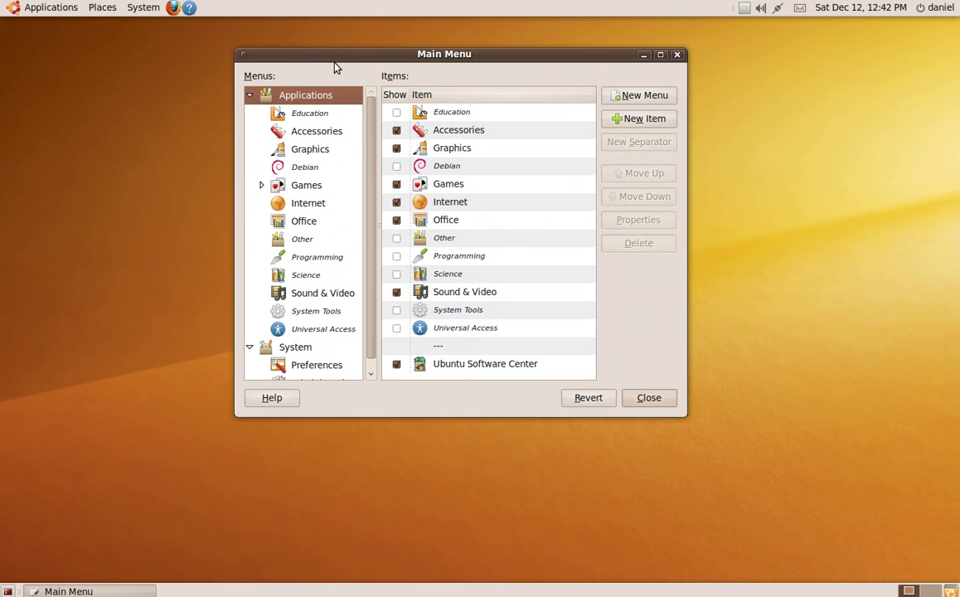
click(313, 133)
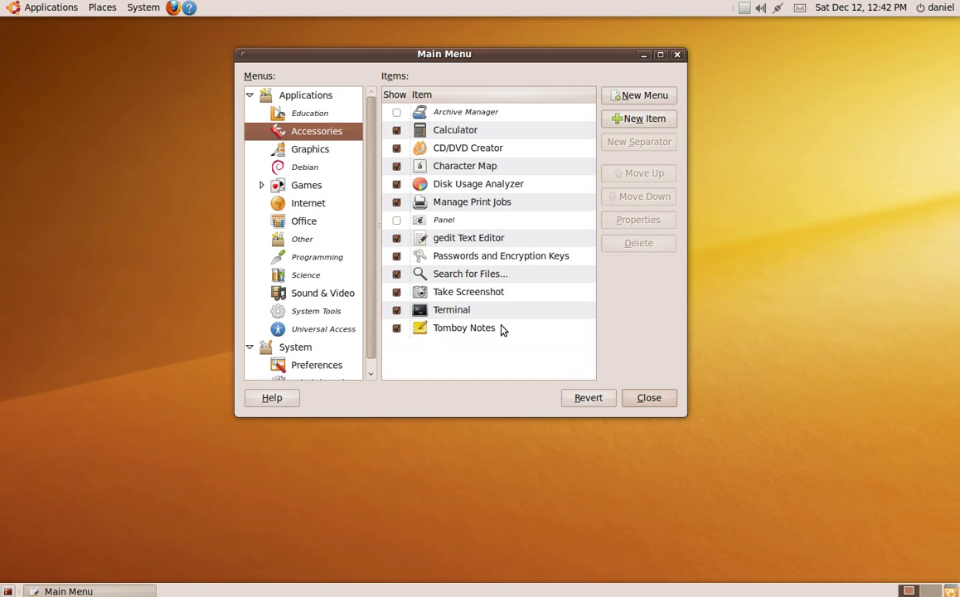
- Move gedit Text Editor down to the end of the Accessories item list
click(464, 241)
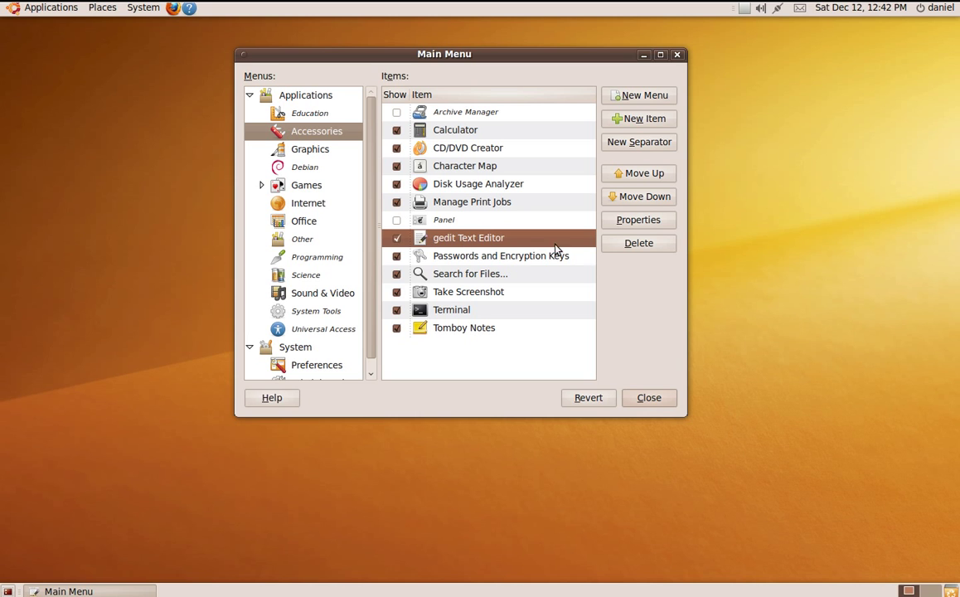
click(644, 199)
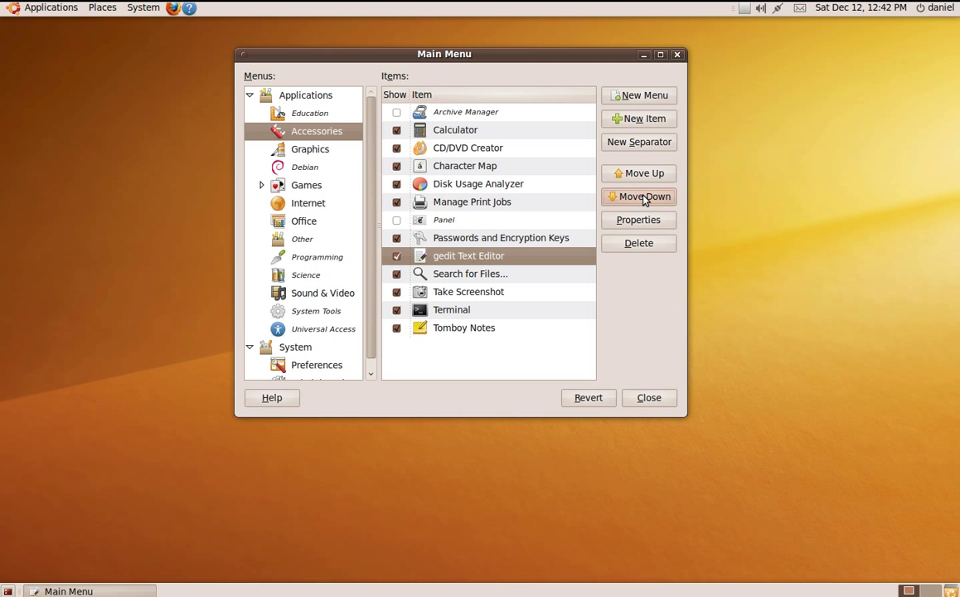
click(644, 199)
click(645, 199)
click(645, 199)
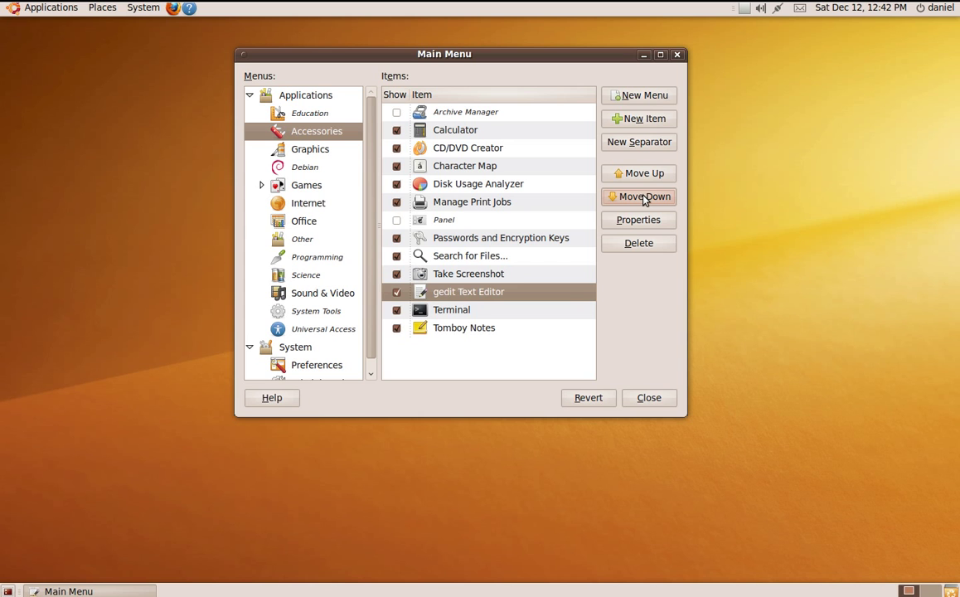
click(644, 199)
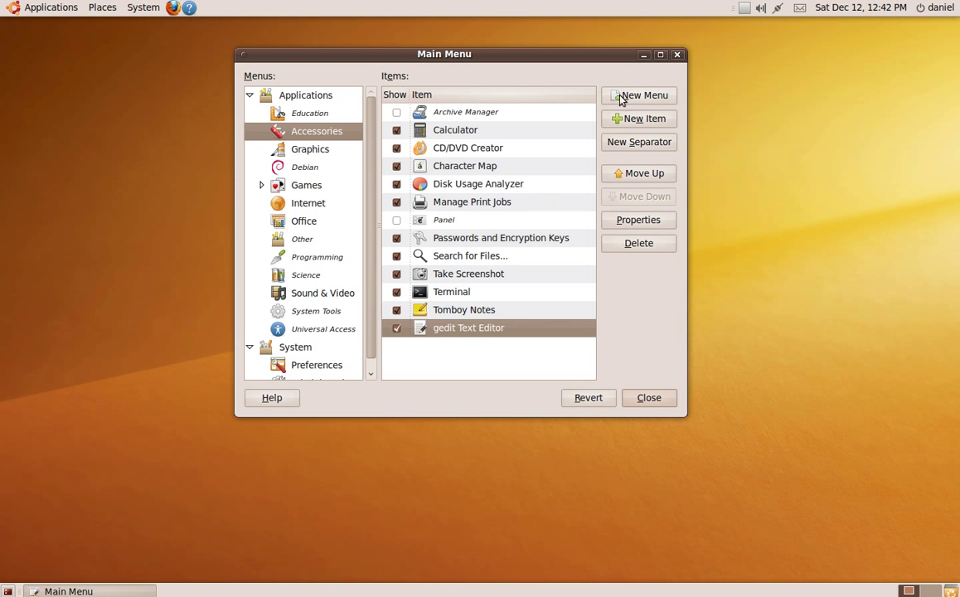
- Inspect the launcher properties of Take Screenshot in Accessories, and close the menu editor
click(267, 94)
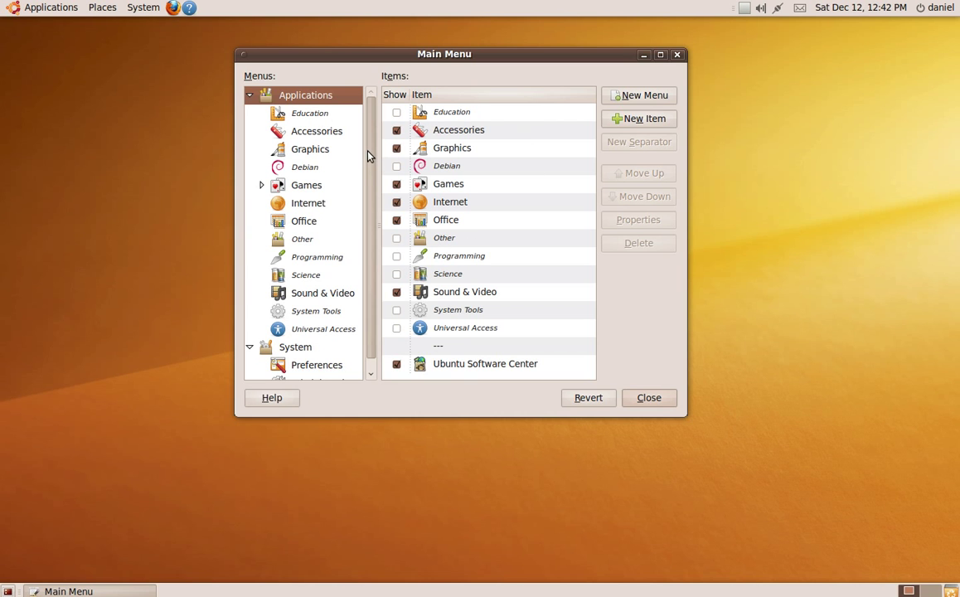
drag(368, 152, 366, 204)
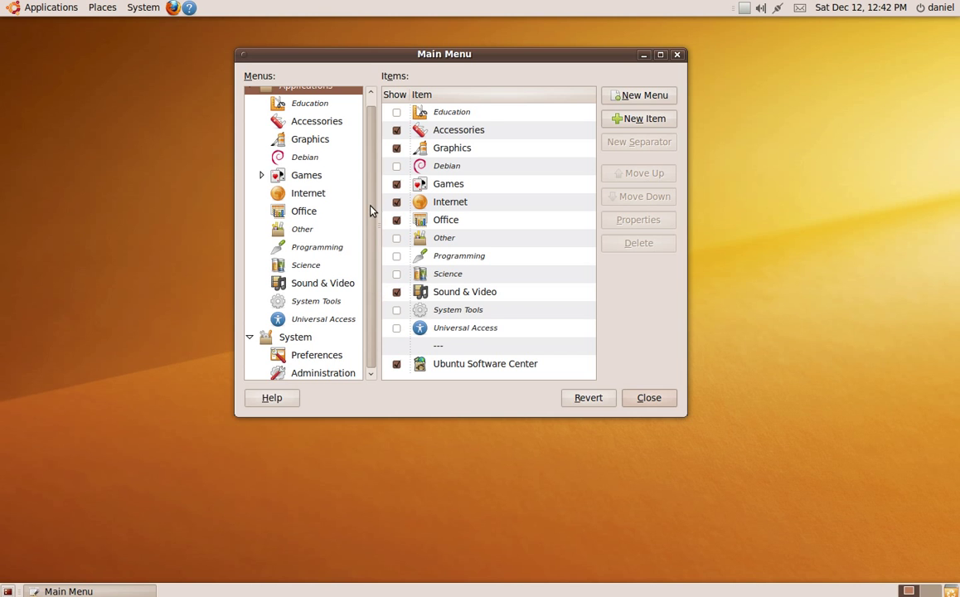
click(319, 122)
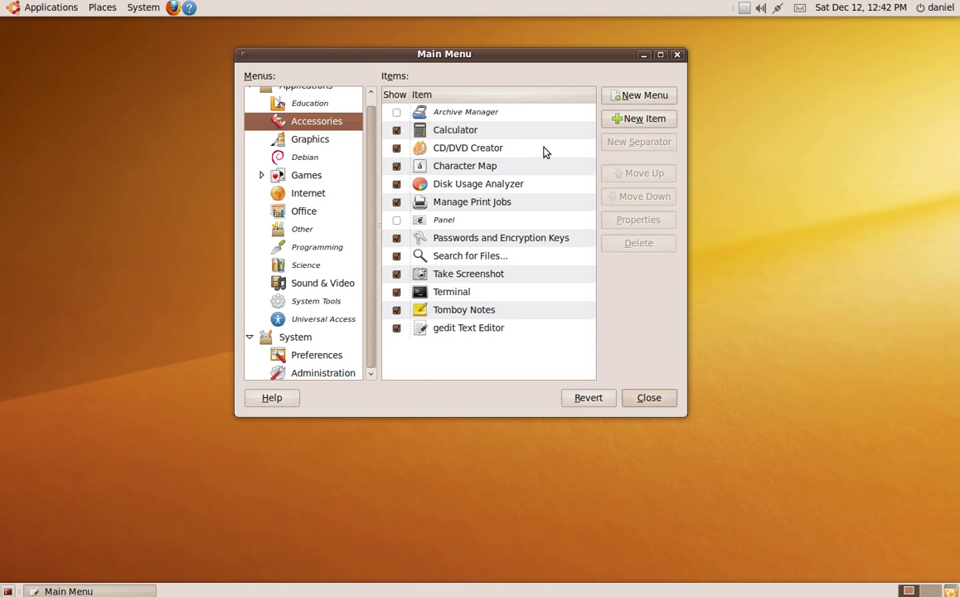
click(467, 277)
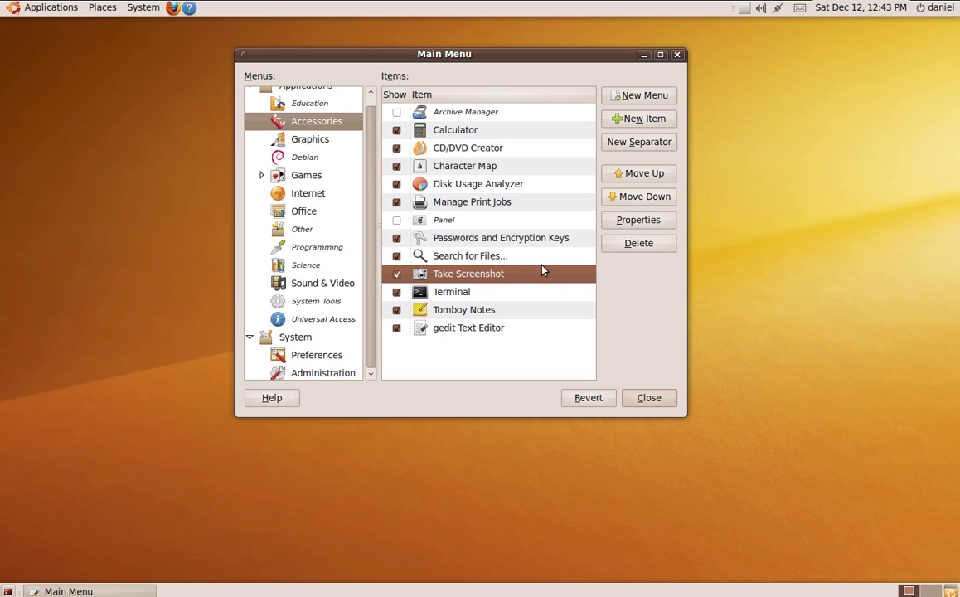
click(638, 220)
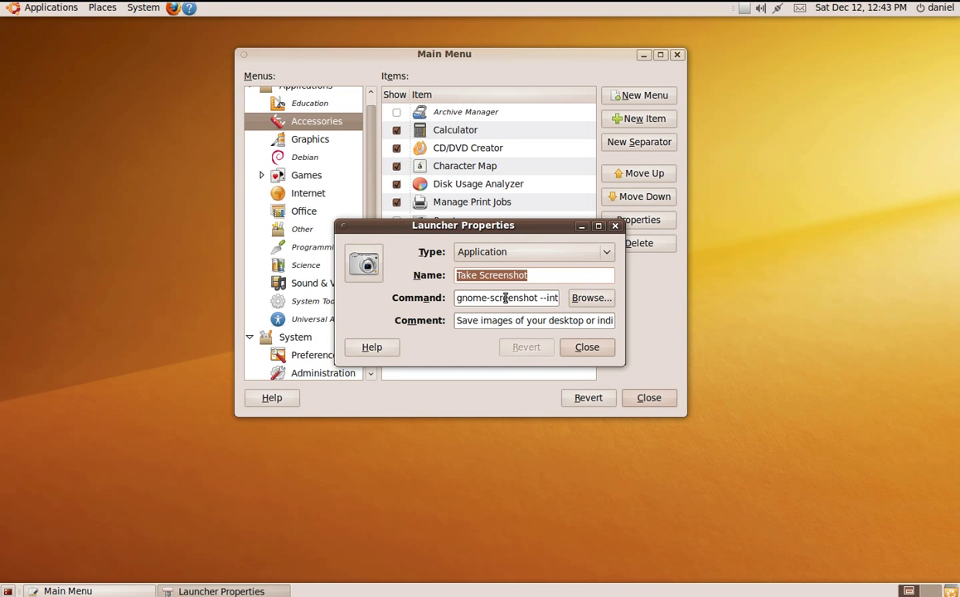
click(600, 349)
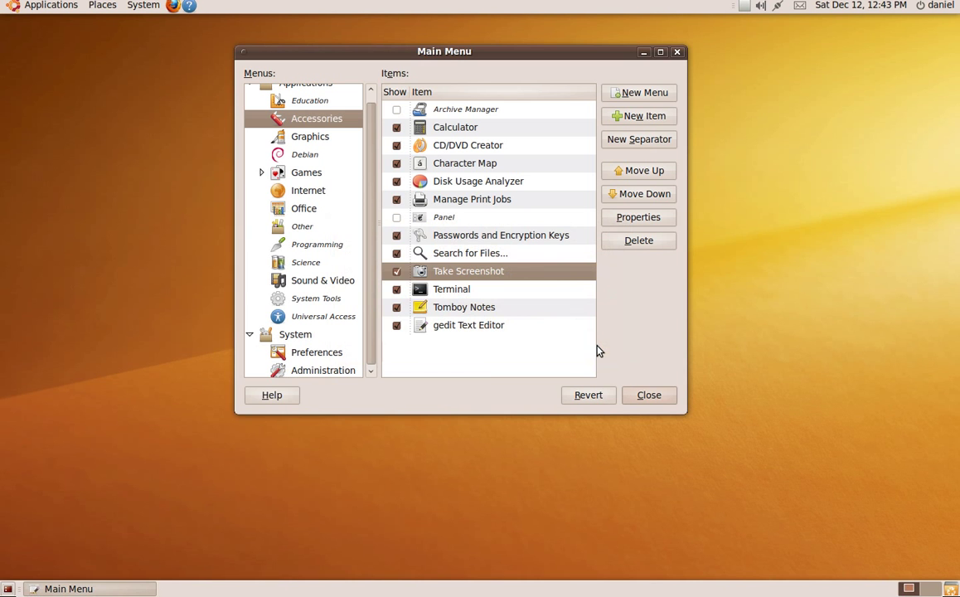
click(651, 396)
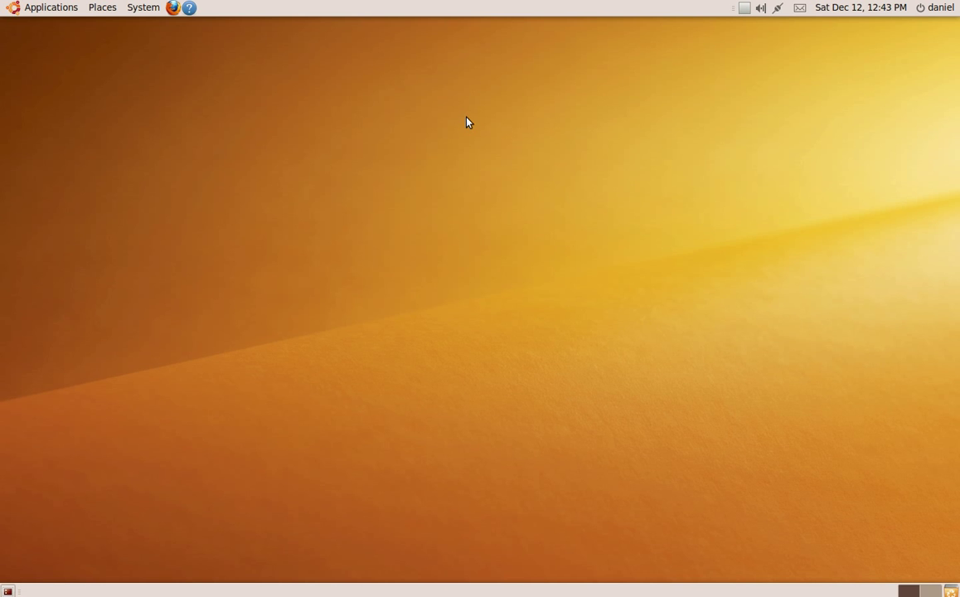
- Look through the available desktop backgrounds and set the background to the plain brown solid colour
right_click(467, 122)
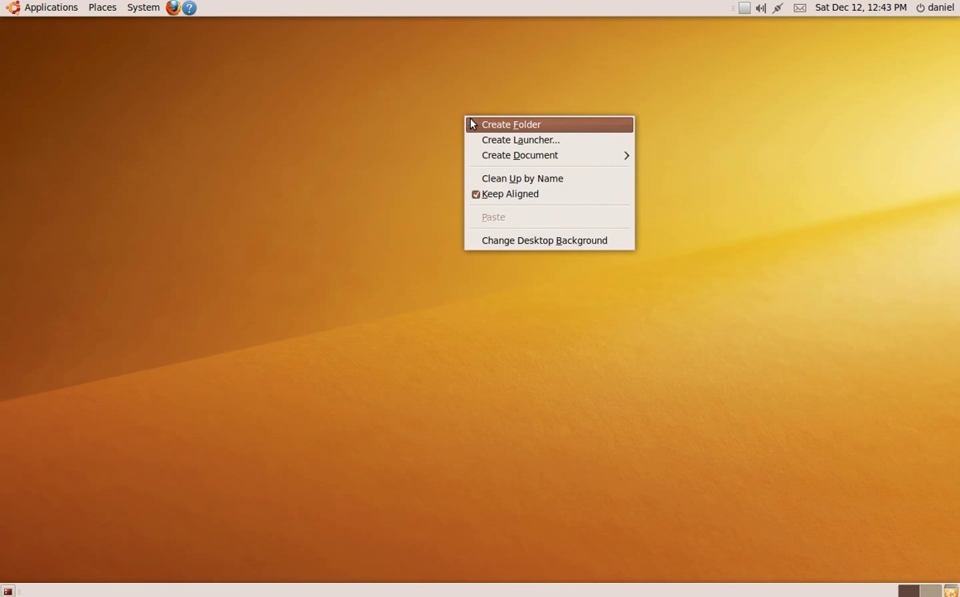
click(527, 242)
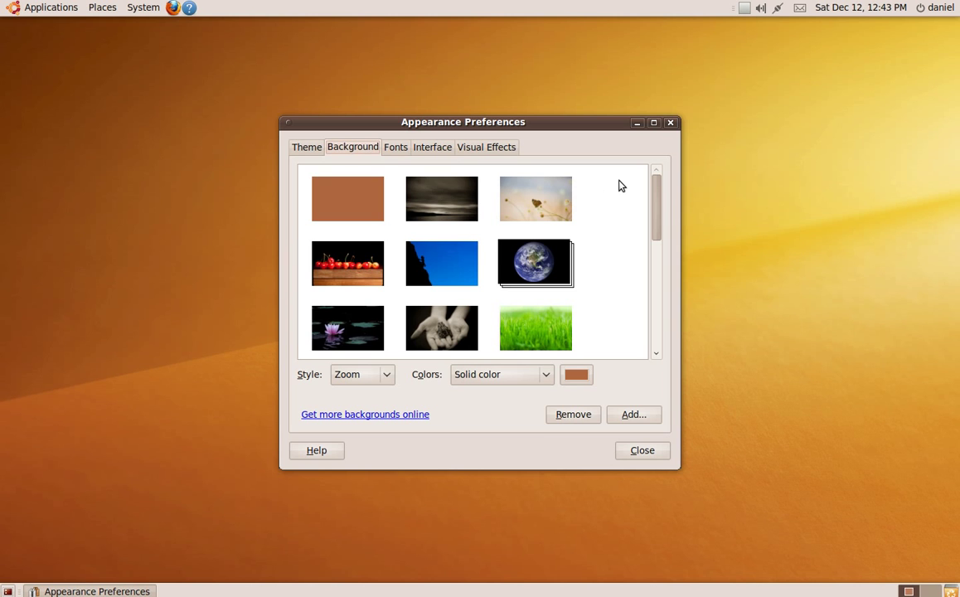
scroll(622, 186, down, 5)
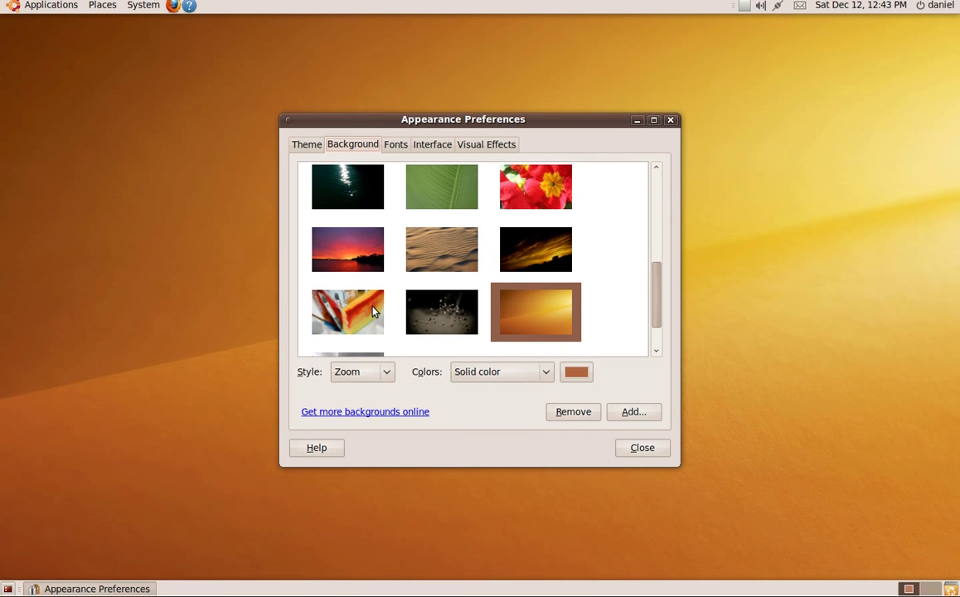
scroll(370, 207, up, 3)
scroll(370, 207, down, 3)
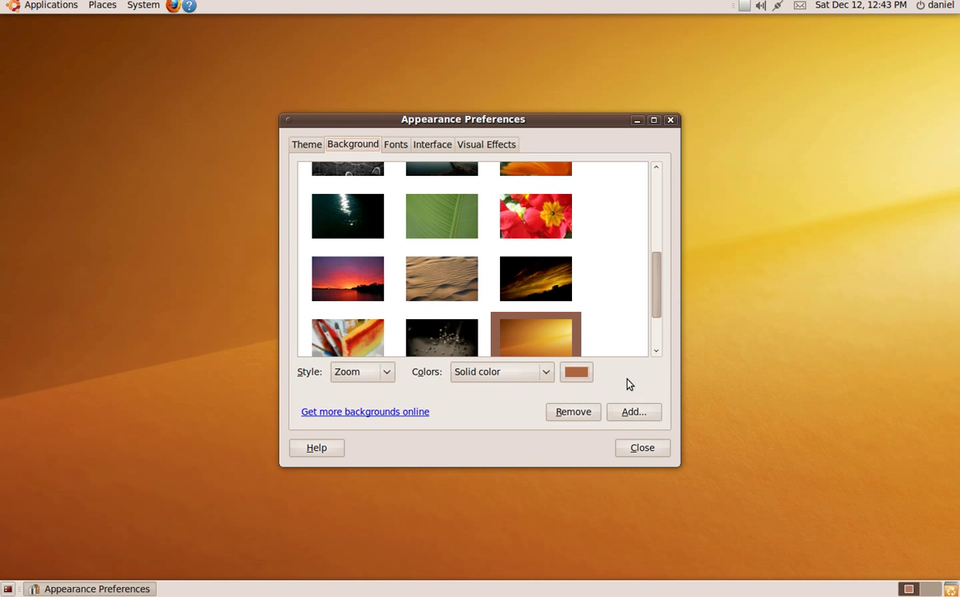
scroll(619, 234, down, 2)
scroll(617, 234, up, 5)
scroll(619, 235, up, 4)
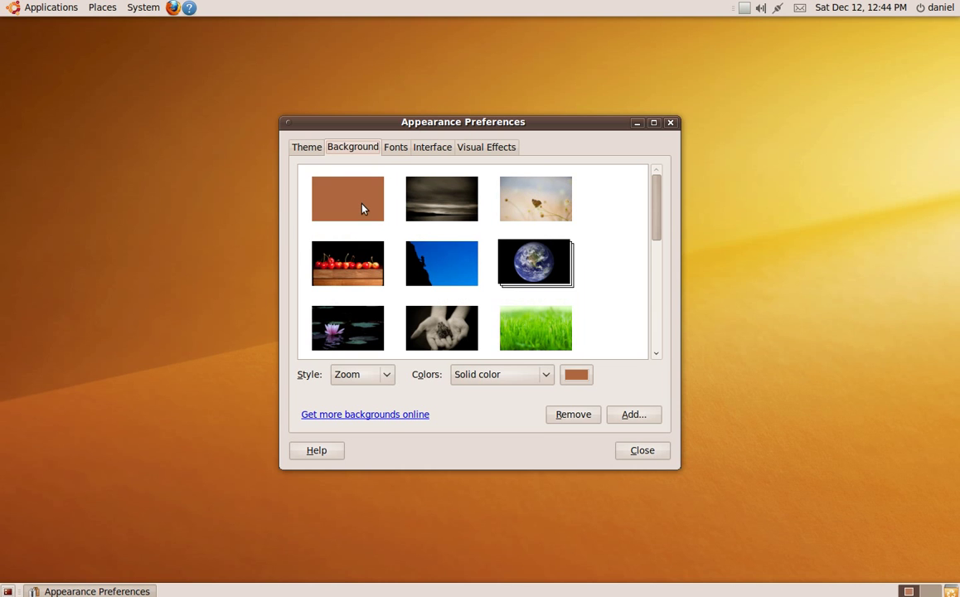
click(361, 209)
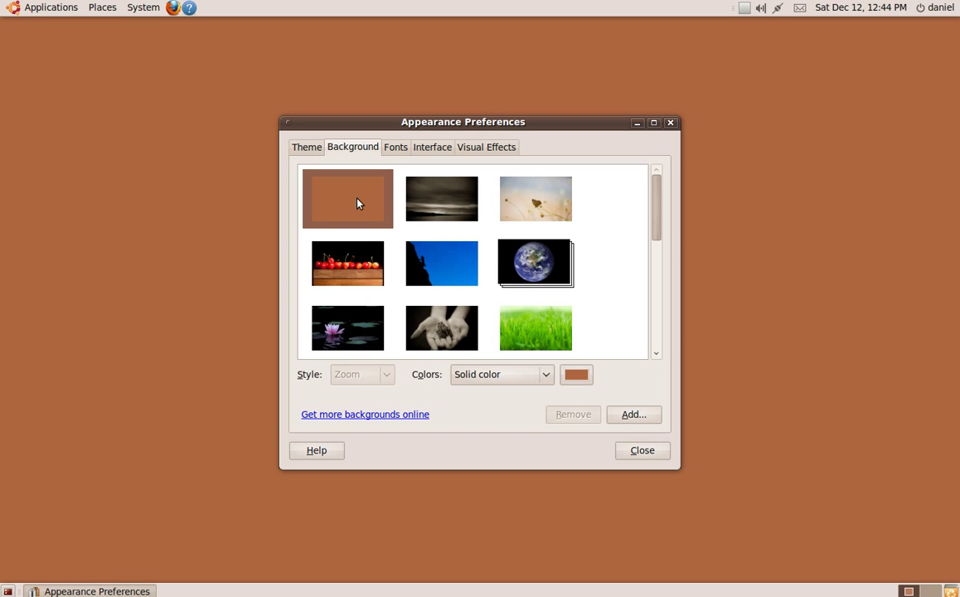
- Browse the available desktop themes and apply the New Wave theme
click(311, 151)
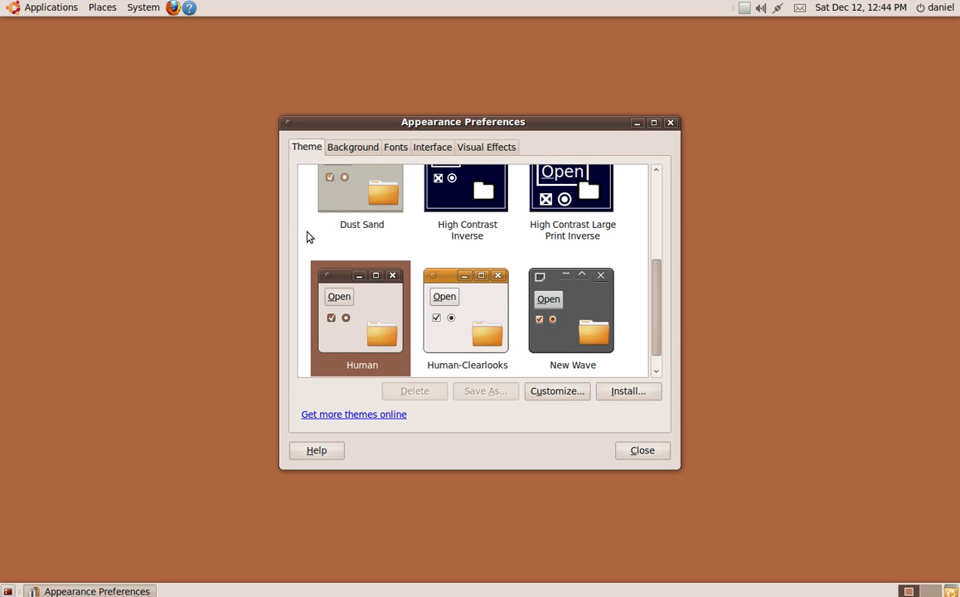
scroll(308, 237, up, 3)
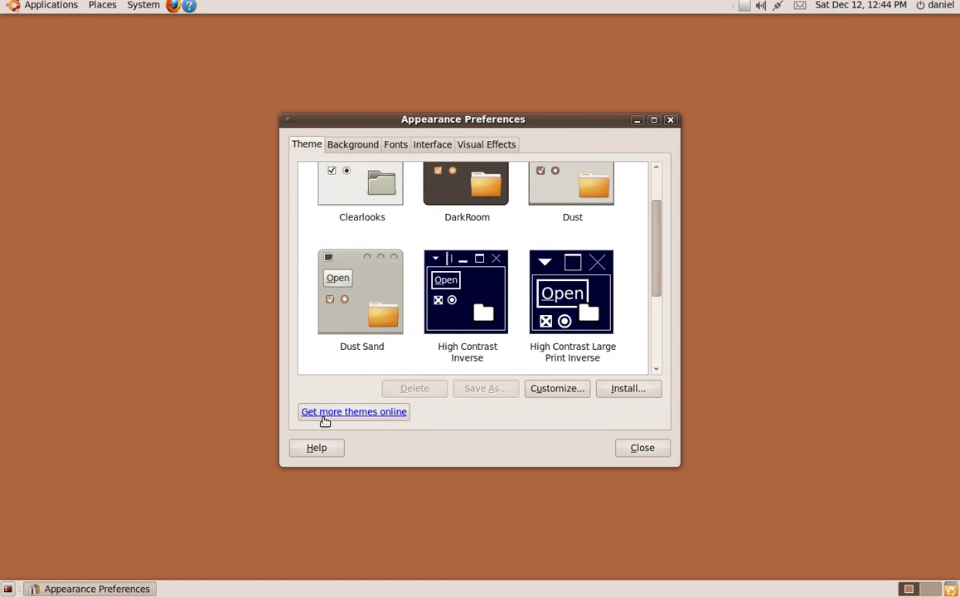
scroll(316, 348, up, 2)
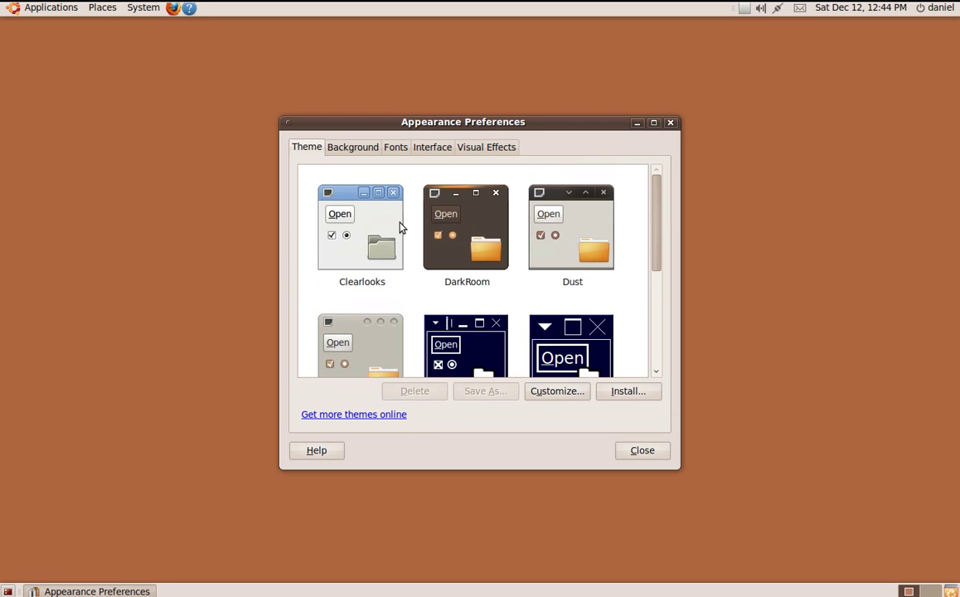
scroll(629, 221, down, 1)
scroll(631, 219, down, 3)
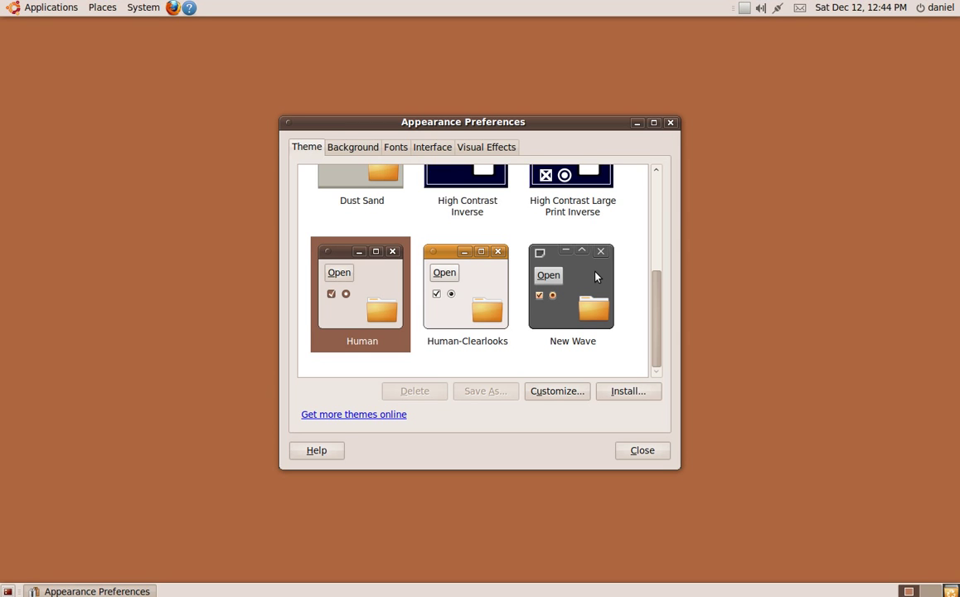
click(595, 276)
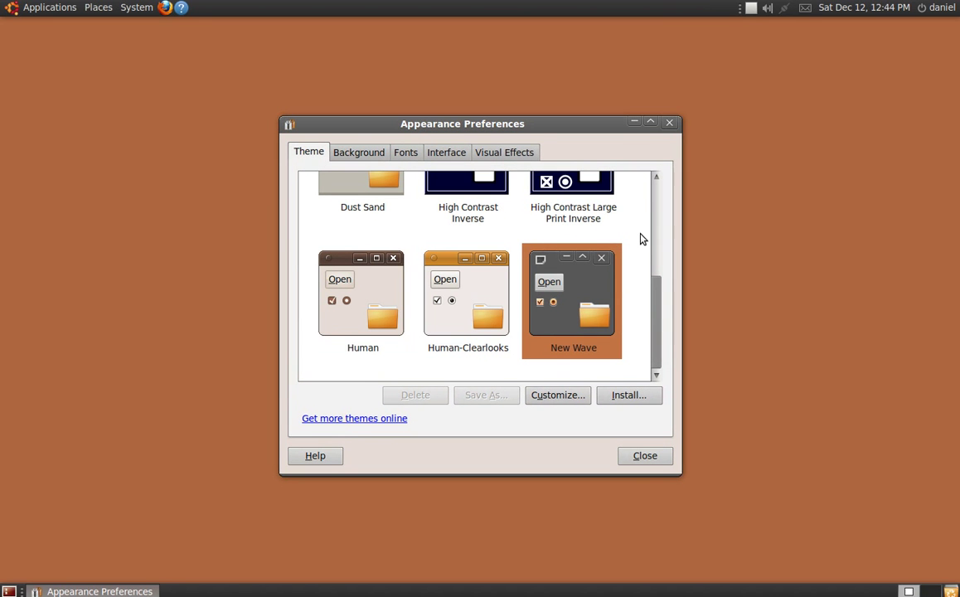
- Try out the Dust and High Contrast Large Print Inverse themes, and set the theme back to Human
scroll(640, 239, up, 5)
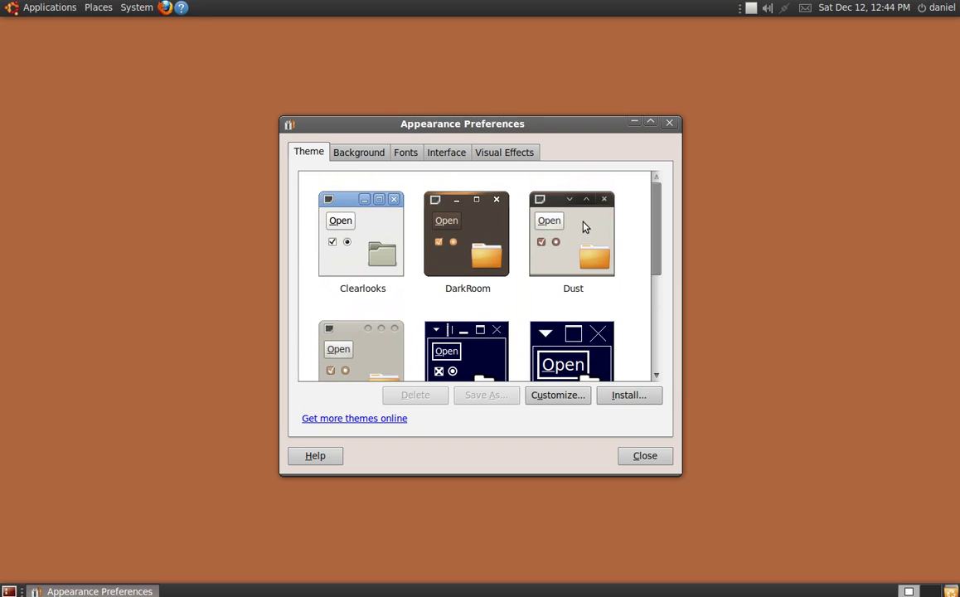
click(584, 226)
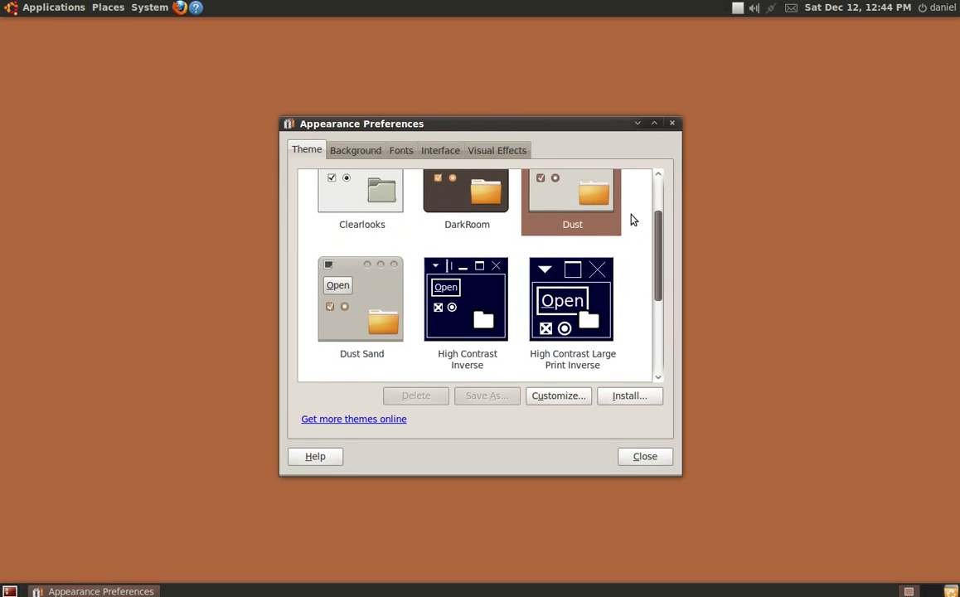
scroll(633, 222, down, 3)
click(580, 227)
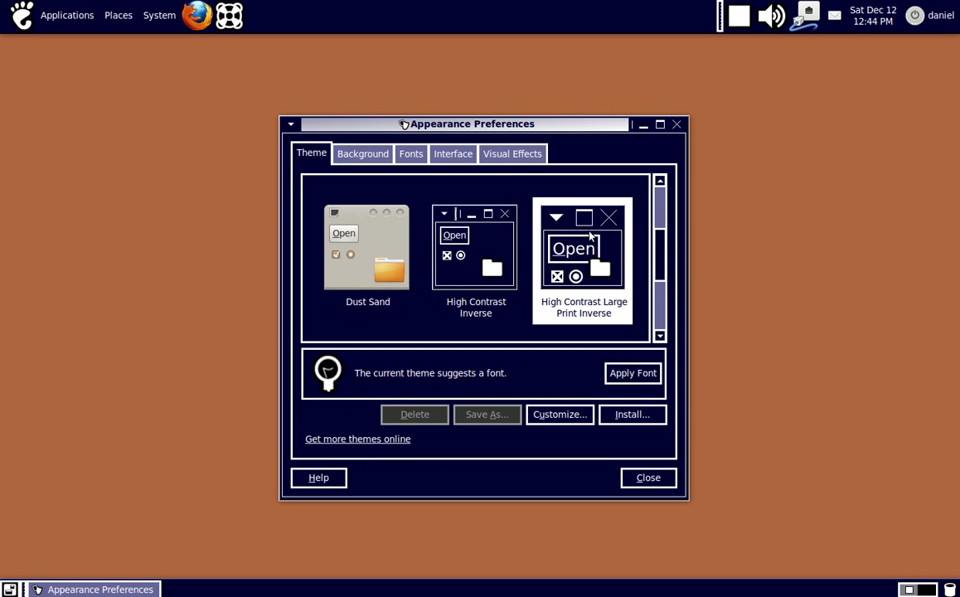
scroll(580, 203, down, 3)
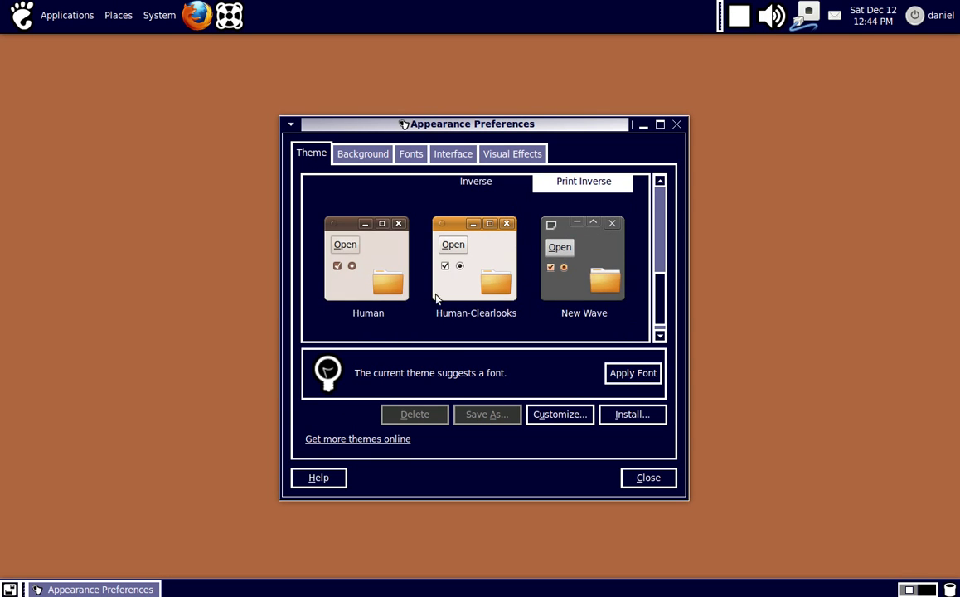
click(386, 265)
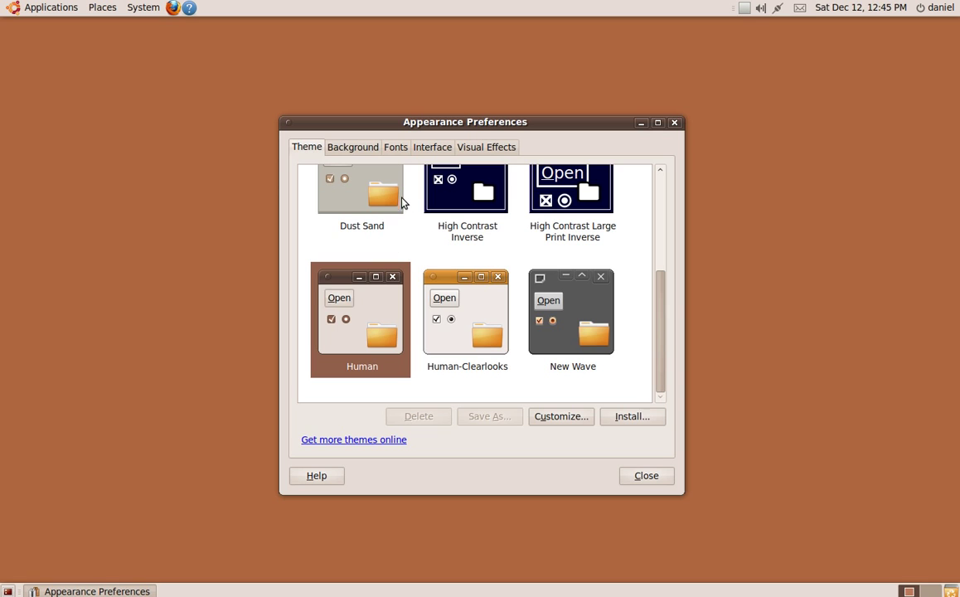
- View the font settings, and enable showing icons in menus in the interface settings
click(396, 148)
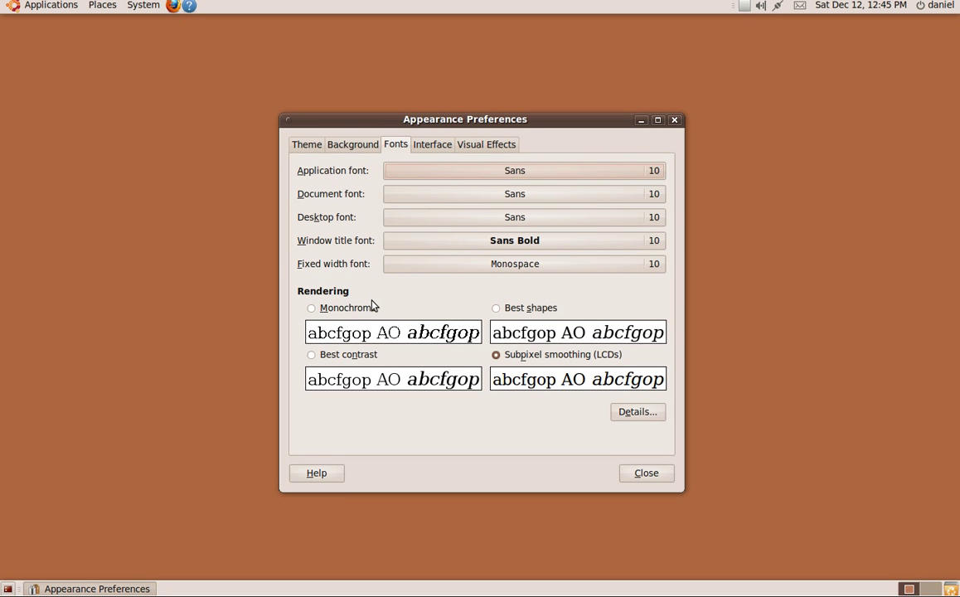
click(428, 147)
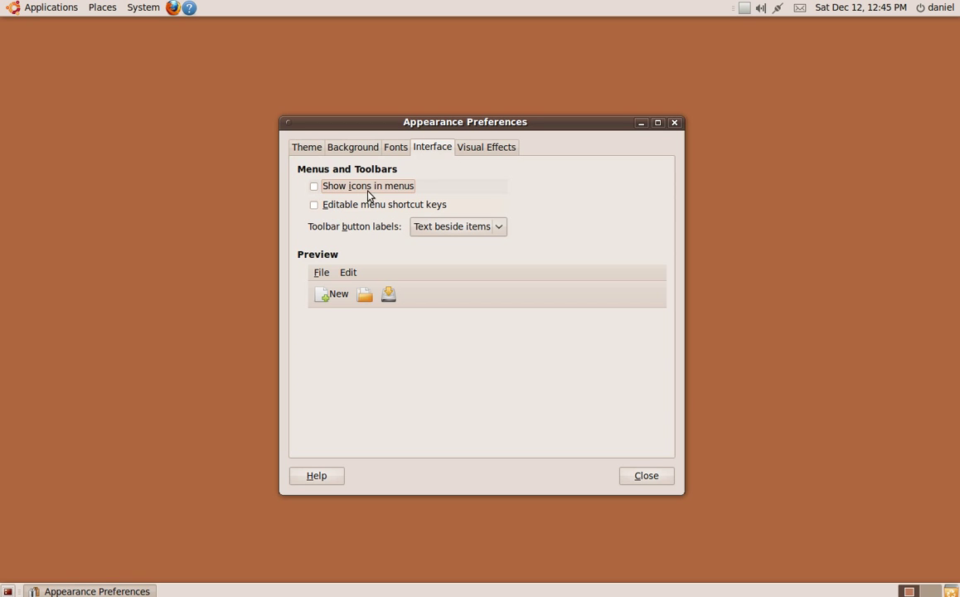
click(314, 187)
click(143, 8)
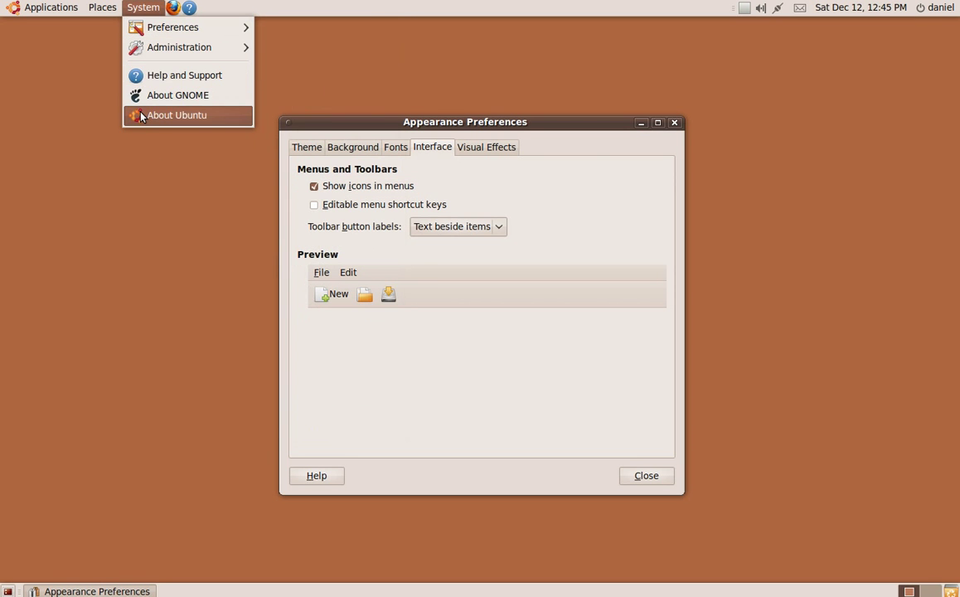
click(224, 154)
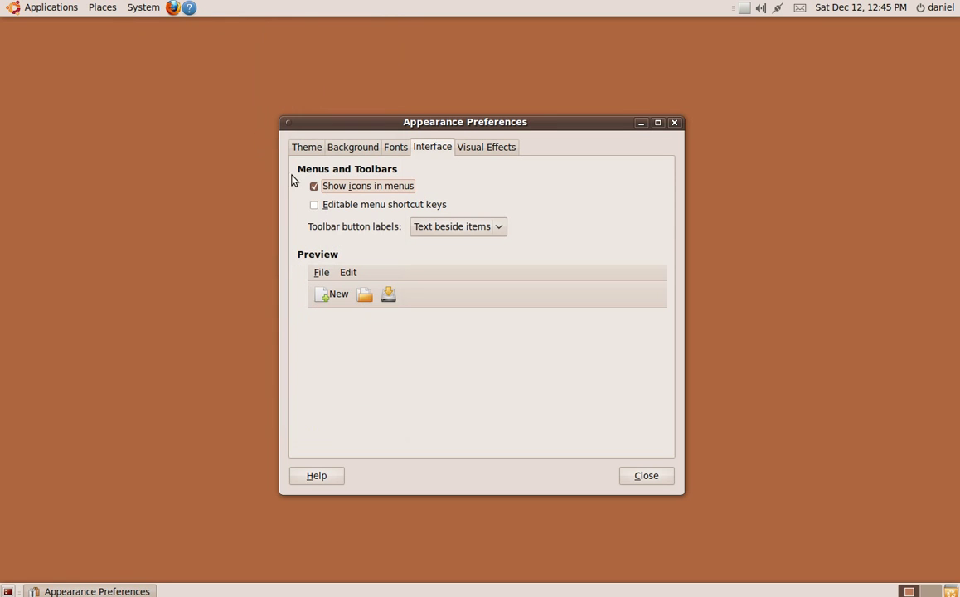
- Turn off showing icons in menus and check the System menu's appearance
click(313, 185)
click(142, 9)
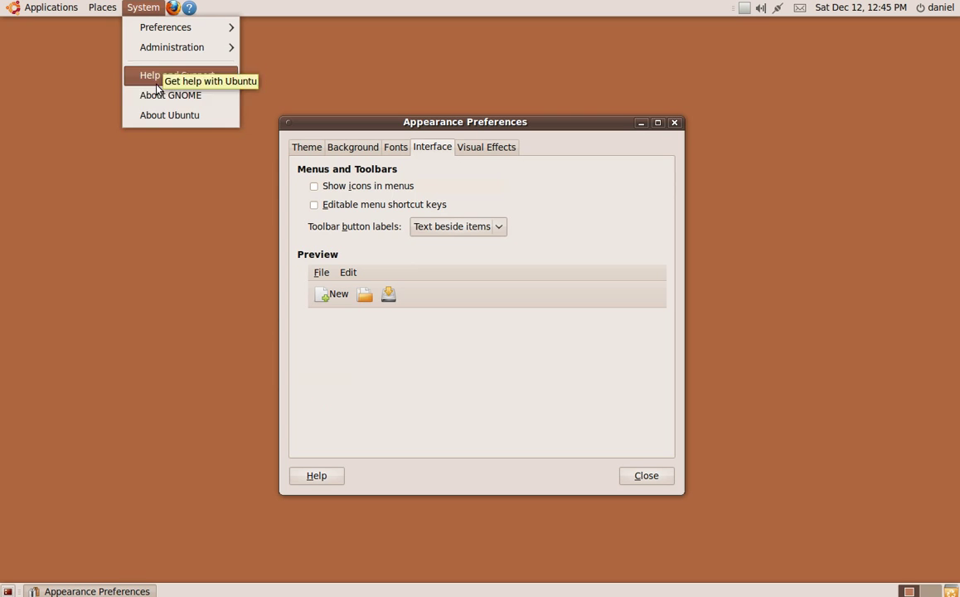
click(214, 147)
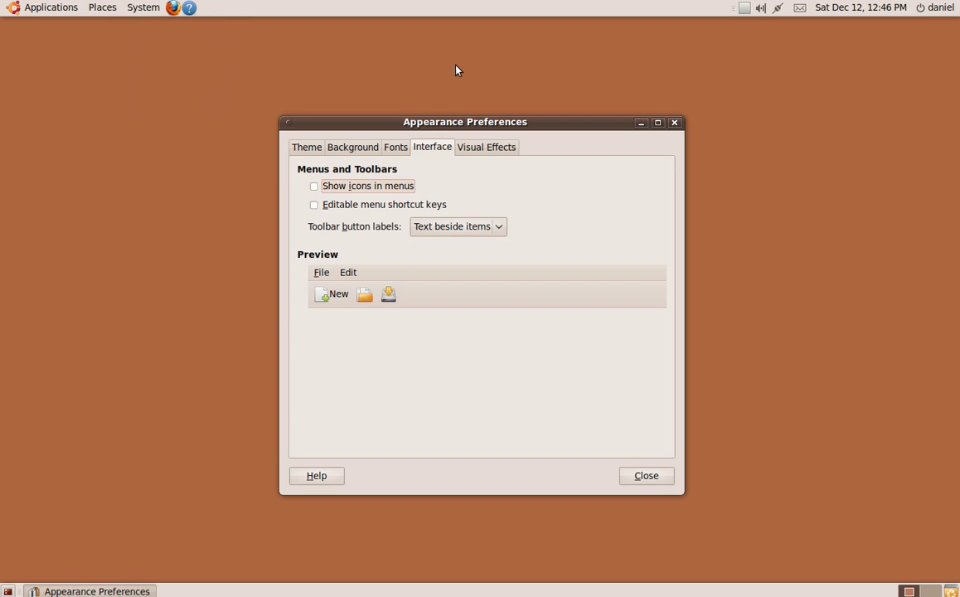
- View the Visual Effects options, try moving the preferences window around, and close Appearance Preferences
click(478, 150)
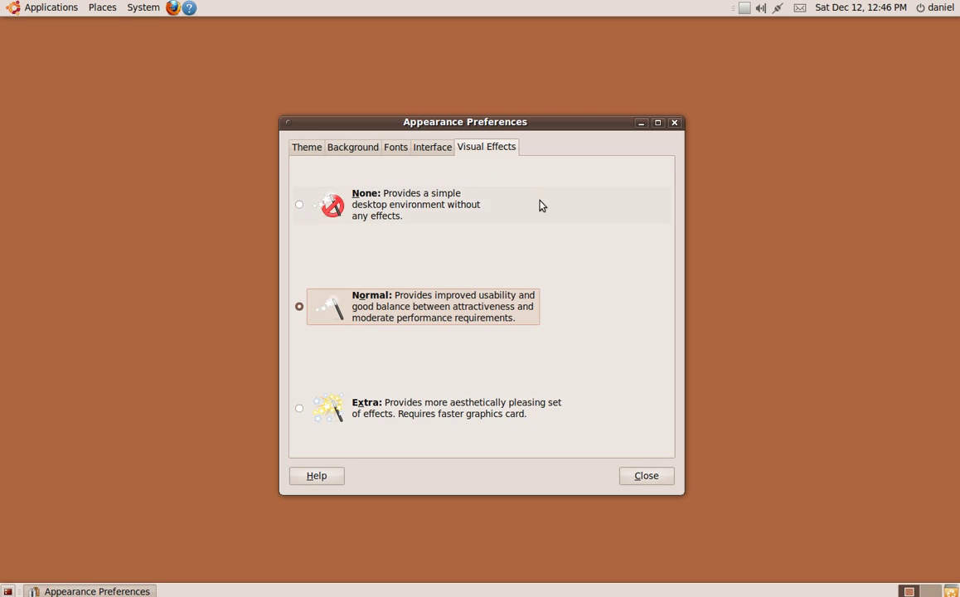
drag(527, 124, 526, 42)
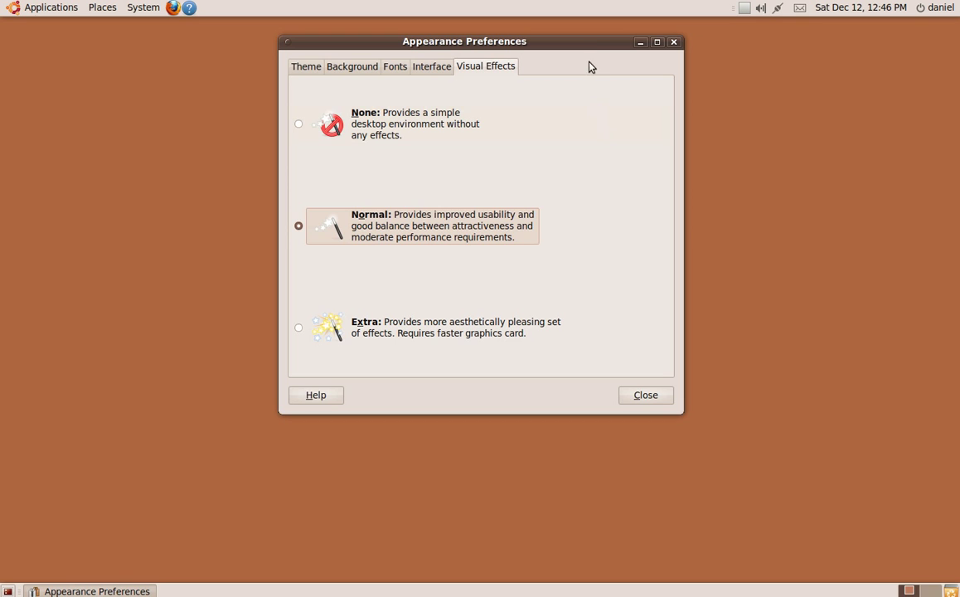
drag(585, 47, 635, 129)
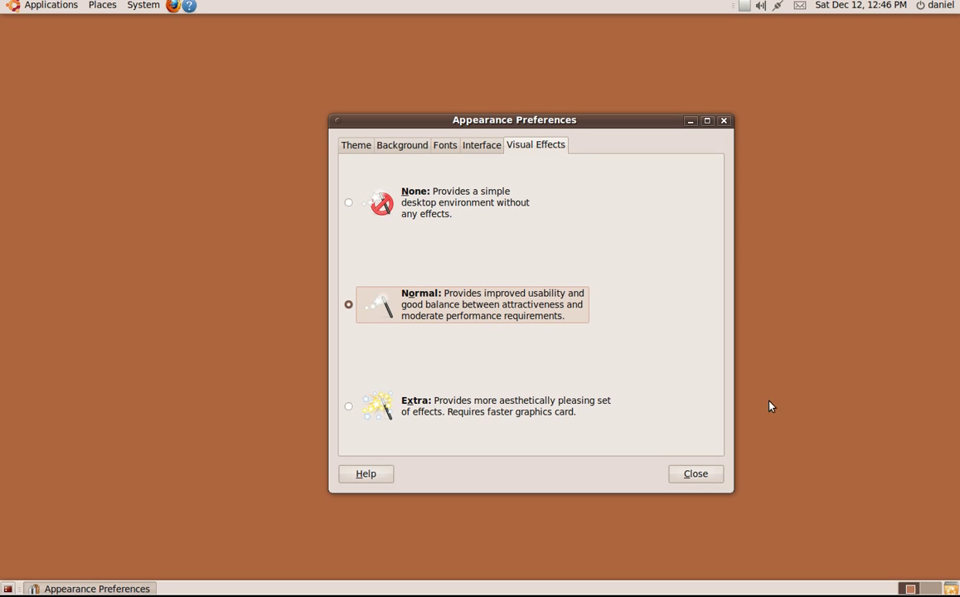
click(695, 474)
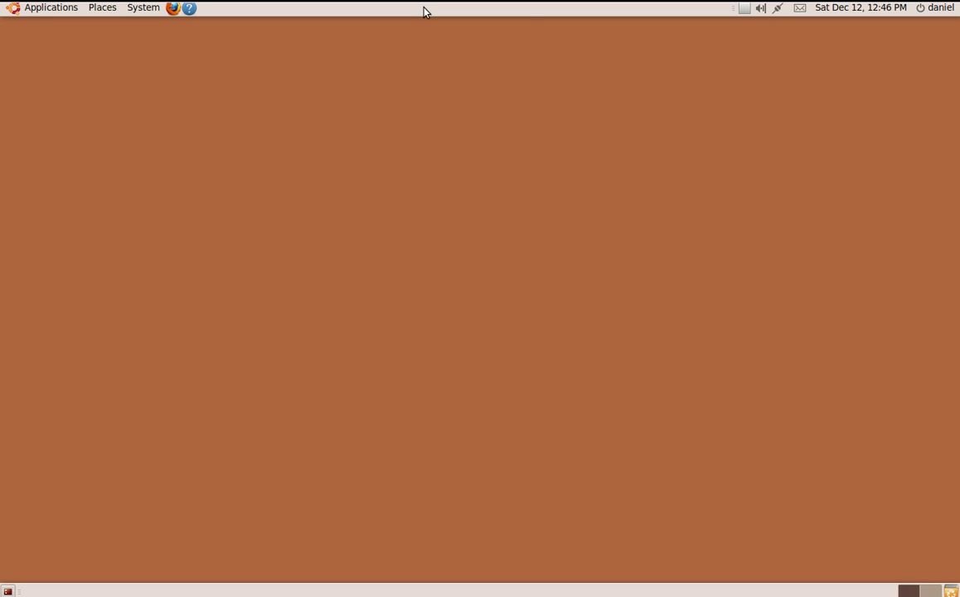
- Start a new Custom Application Launcher for the top panel
right_click(423, 9)
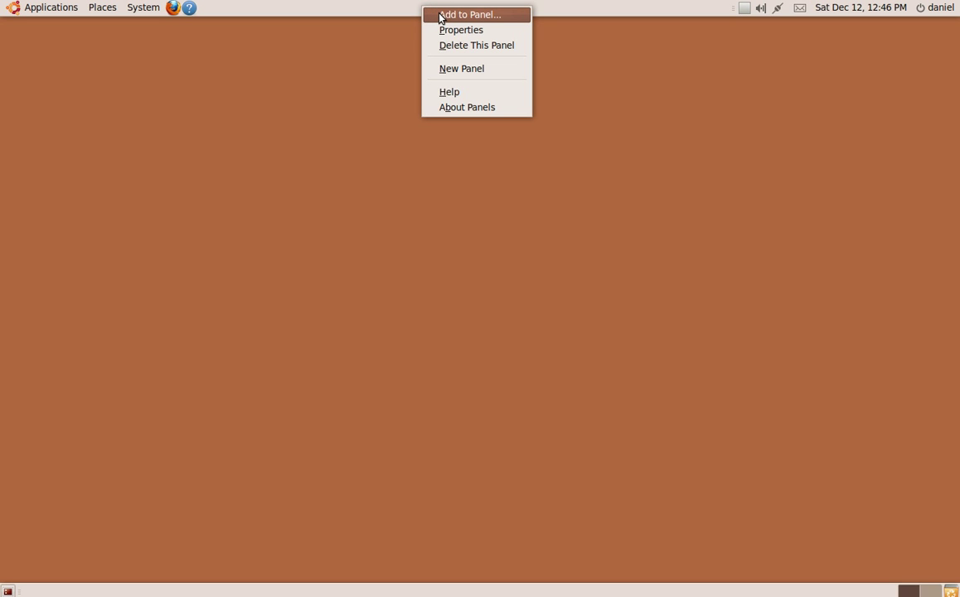
click(440, 15)
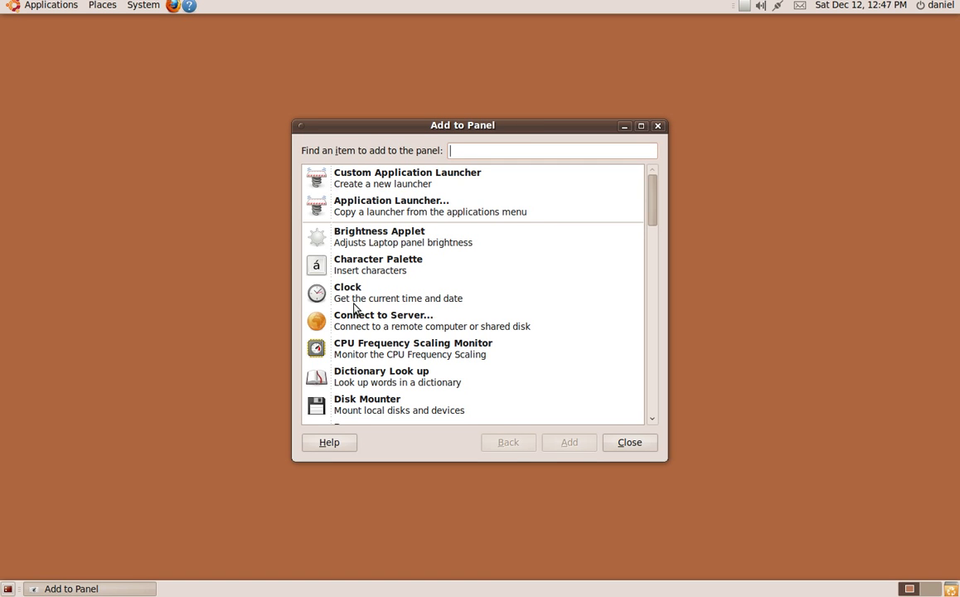
click(366, 182)
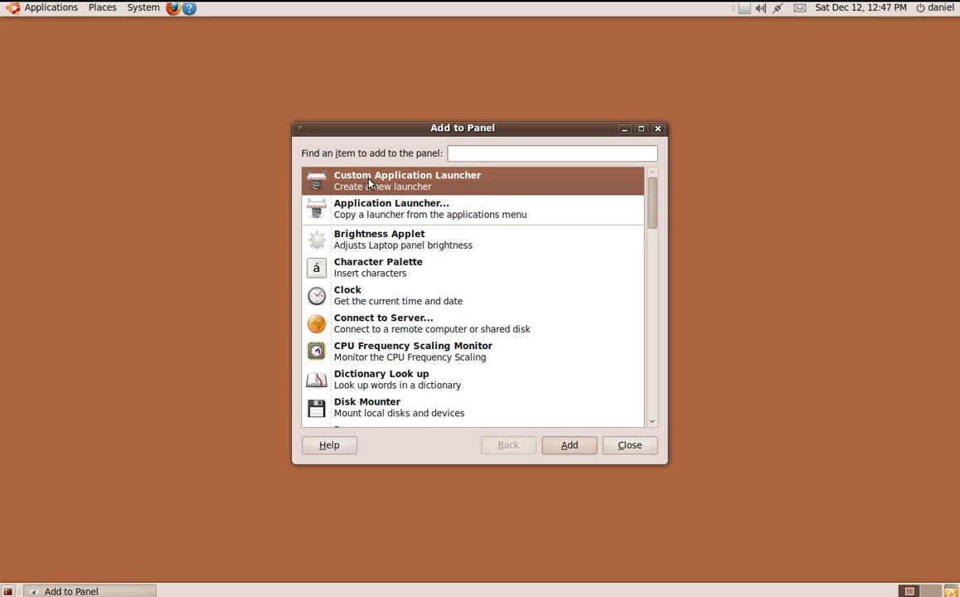
click(567, 444)
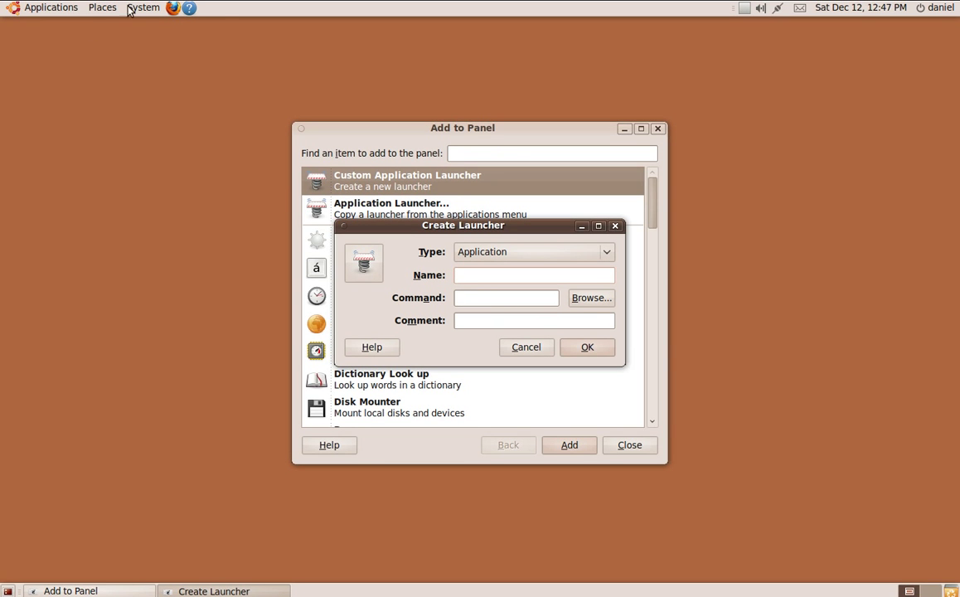
- Edit the main menus and open the properties of the Take Screenshot item in Accessories
right_click(47, 7)
click(50, 40)
drag(340, 135, 116, 128)
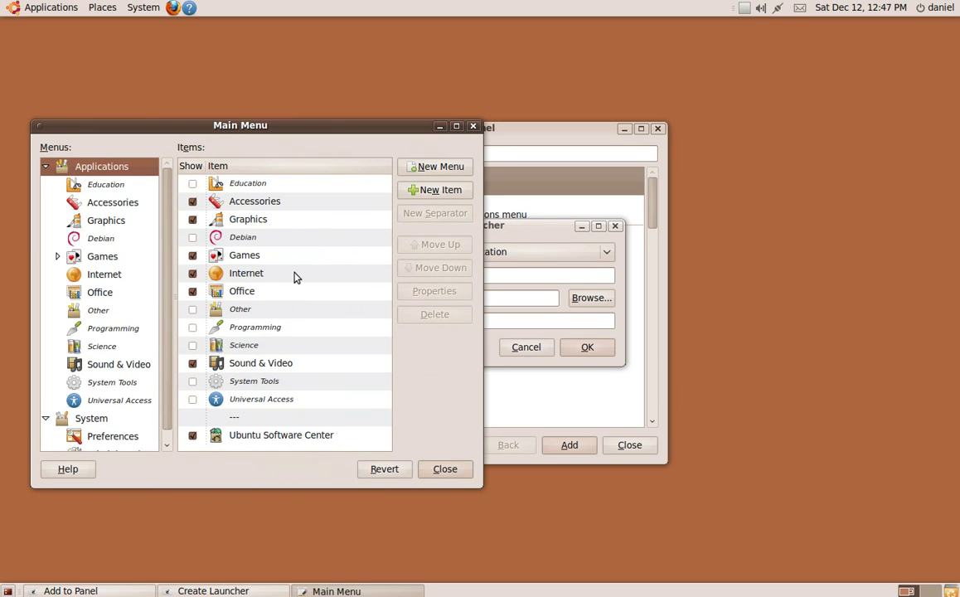
click(98, 203)
click(246, 349)
click(447, 291)
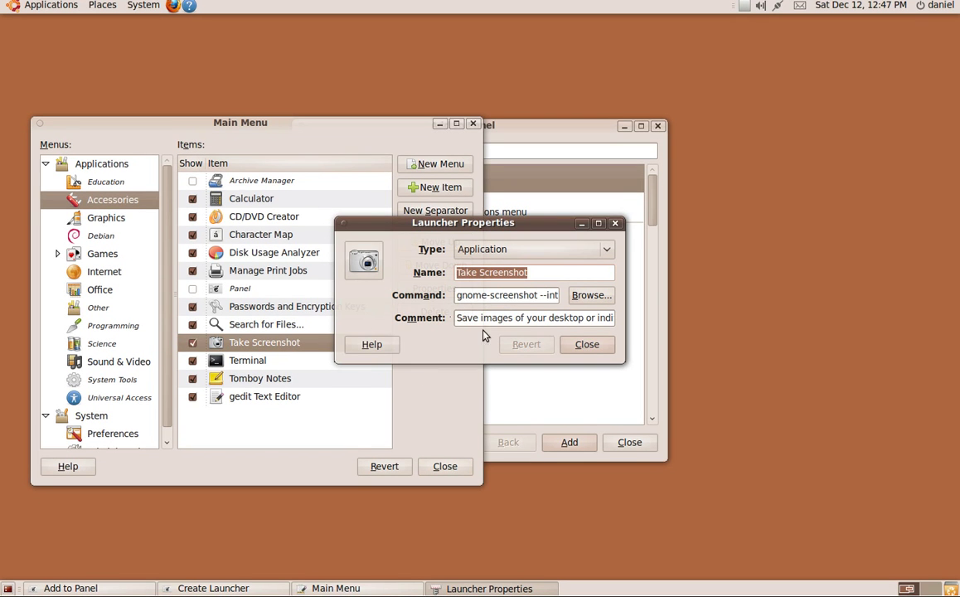
- Copy the full launch command of Take Screenshot, and close its properties and the menu editor
click(520, 295)
double_click(514, 295)
key(End)
triple_click(500, 298)
key(ctrl+c)
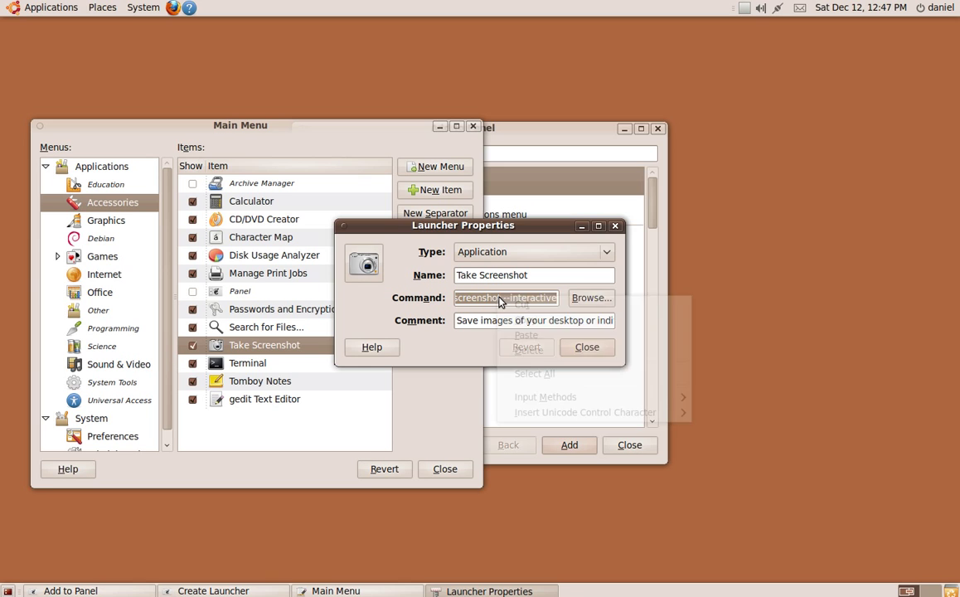
right_click(500, 298)
click(529, 332)
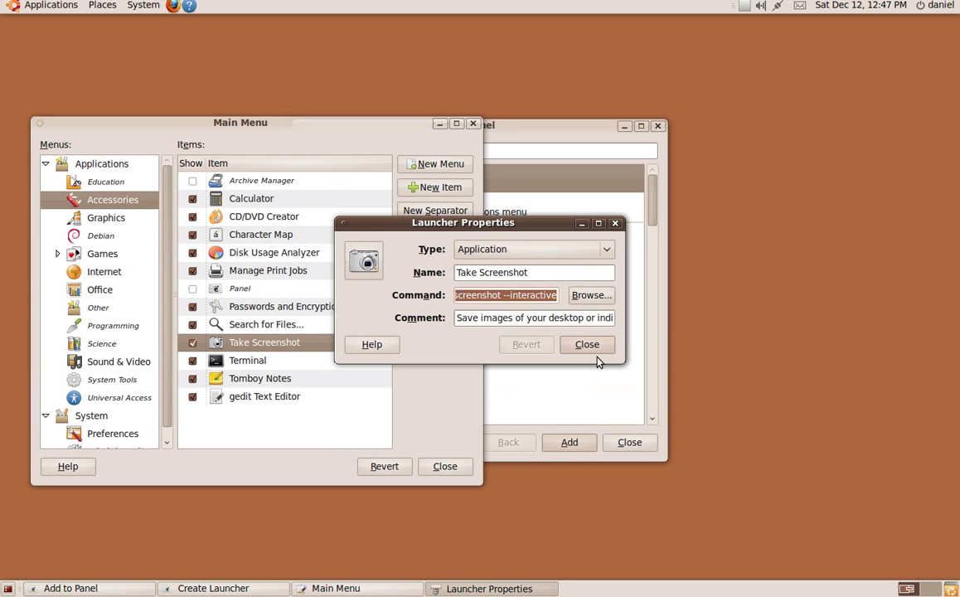
click(588, 350)
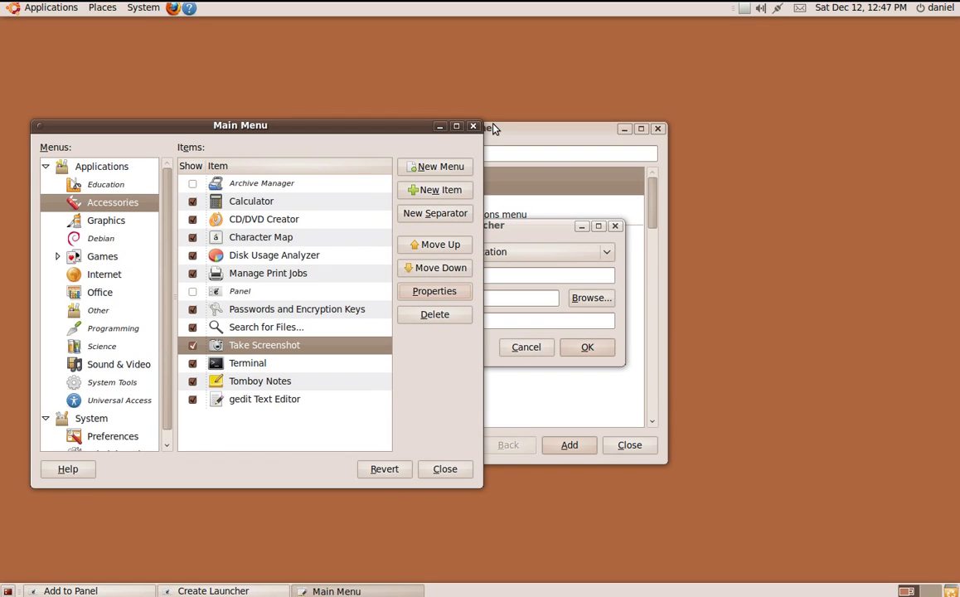
click(474, 127)
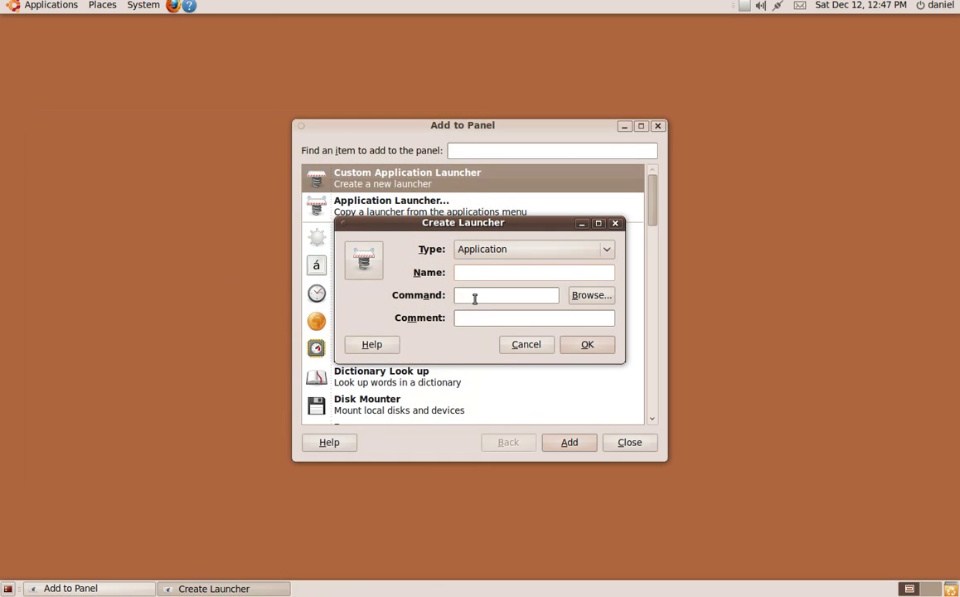
- Paste the copied command into the new launcher, name it "screenshot" and create it on the panel
right_click(474, 296)
click(500, 333)
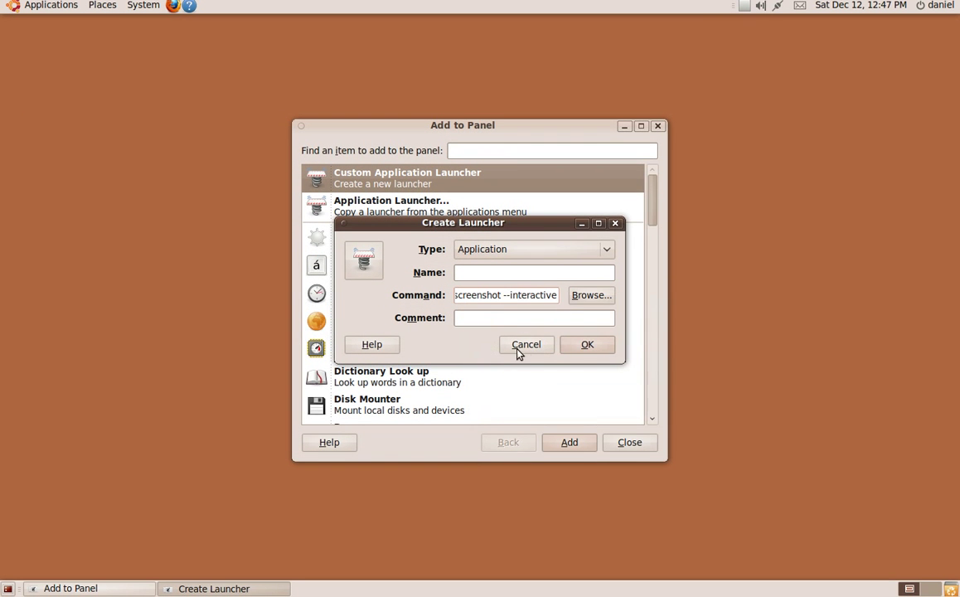
click(502, 275)
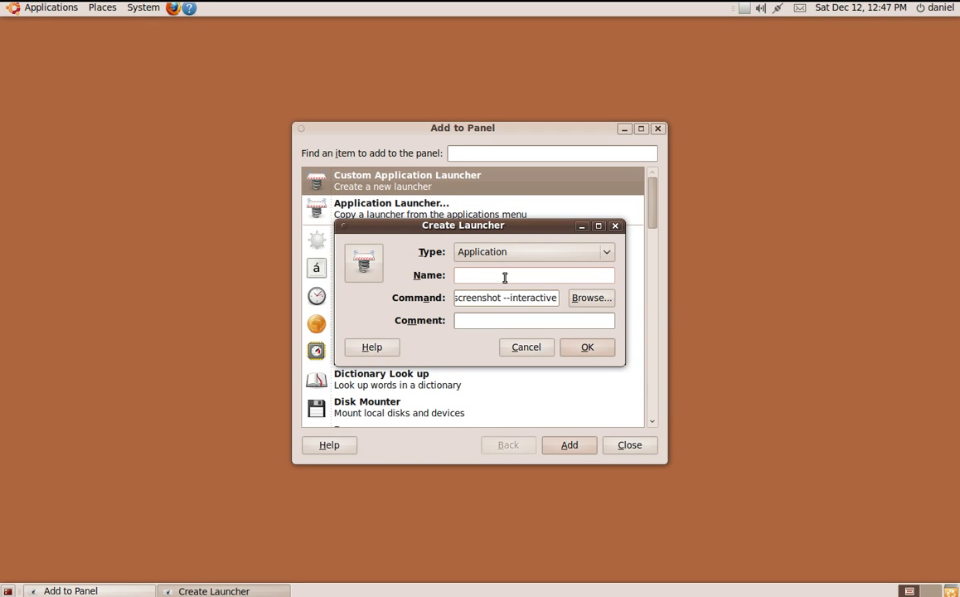
click(587, 350)
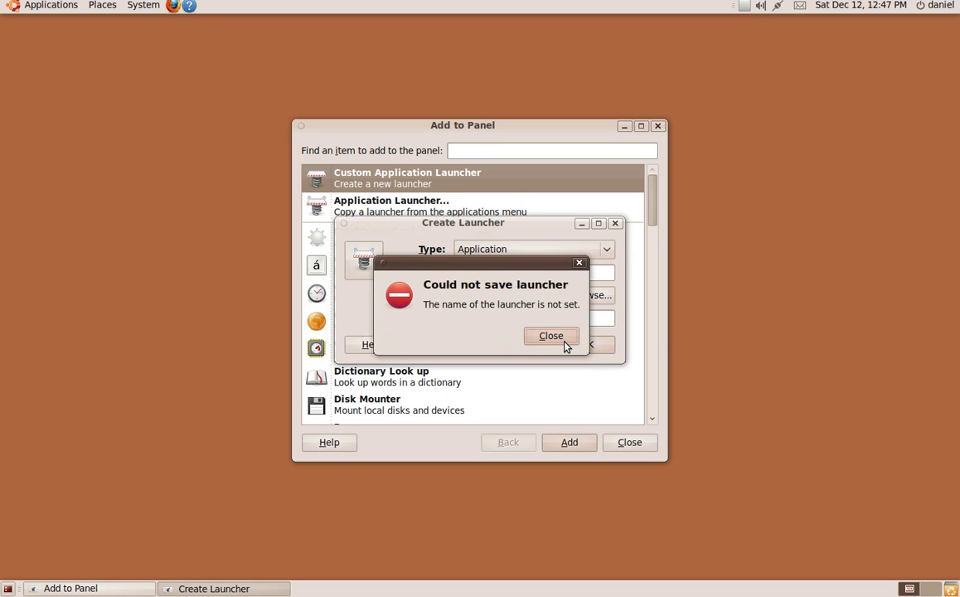
click(551, 336)
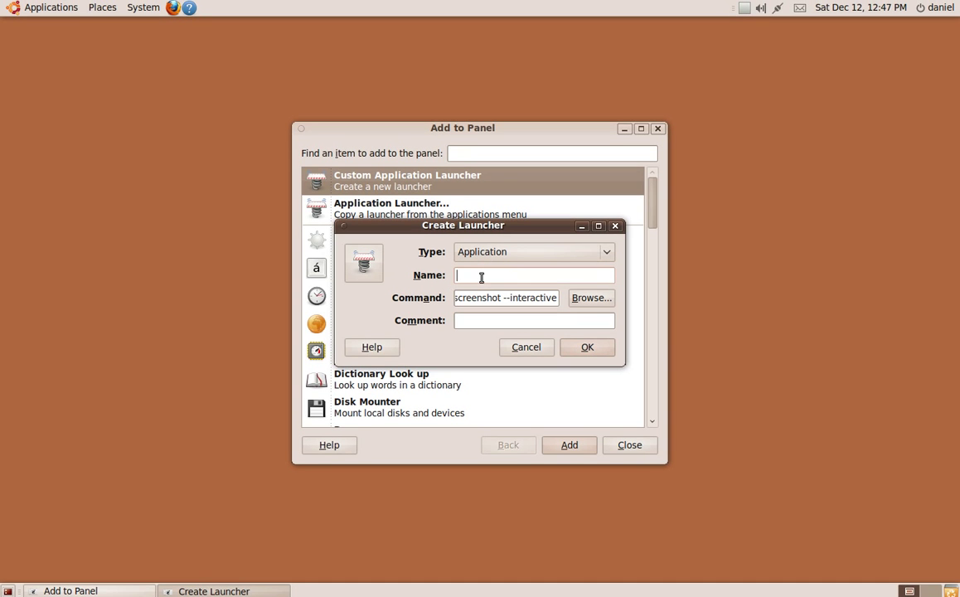
text(screenshot)
click(580, 344)
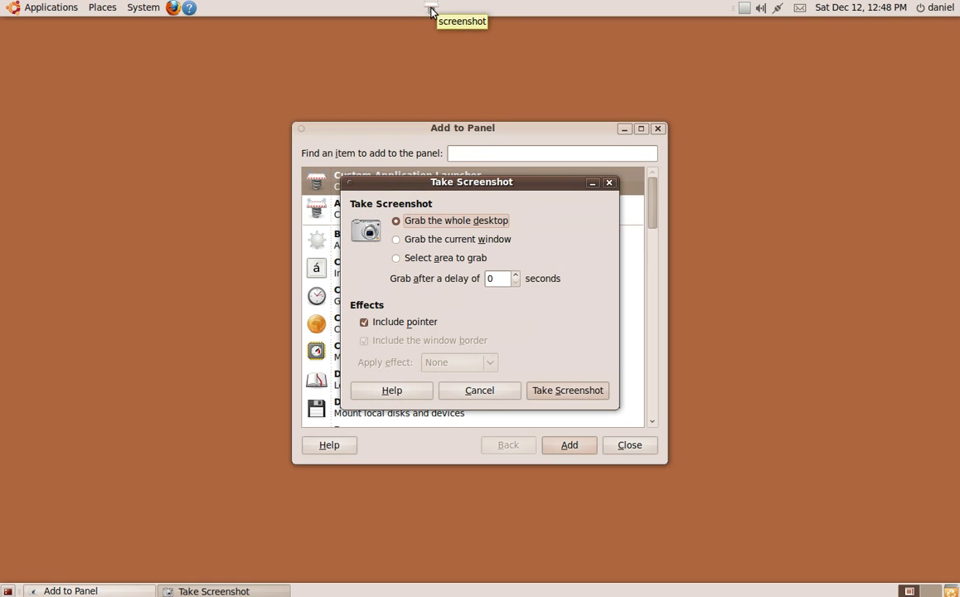
- Cancel the Take Screenshot dialog without capturing, and remove the screenshot launcher from the top panel
drag(495, 182, 734, 67)
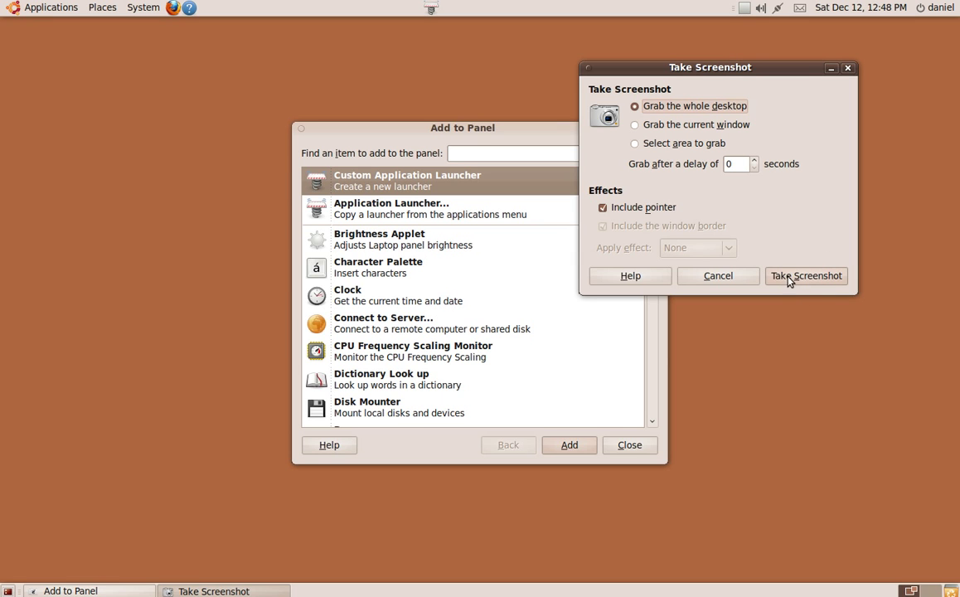
click(725, 276)
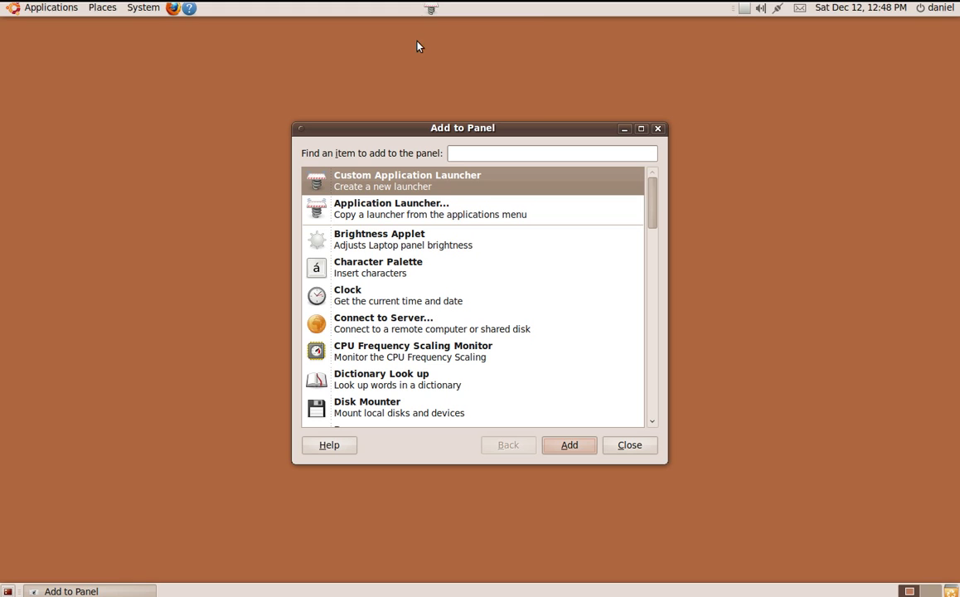
right_click(430, 10)
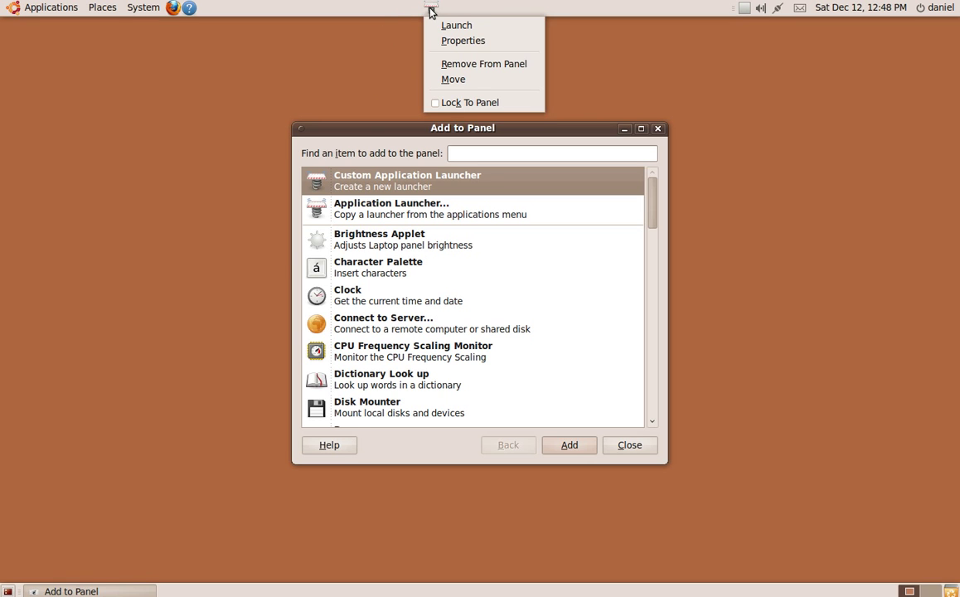
click(358, 59)
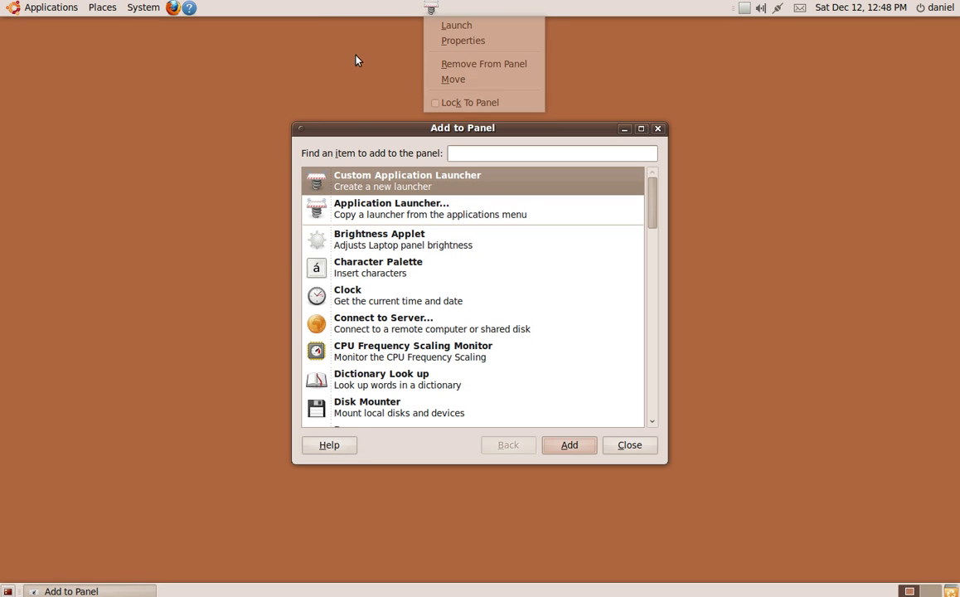
right_click(437, 8)
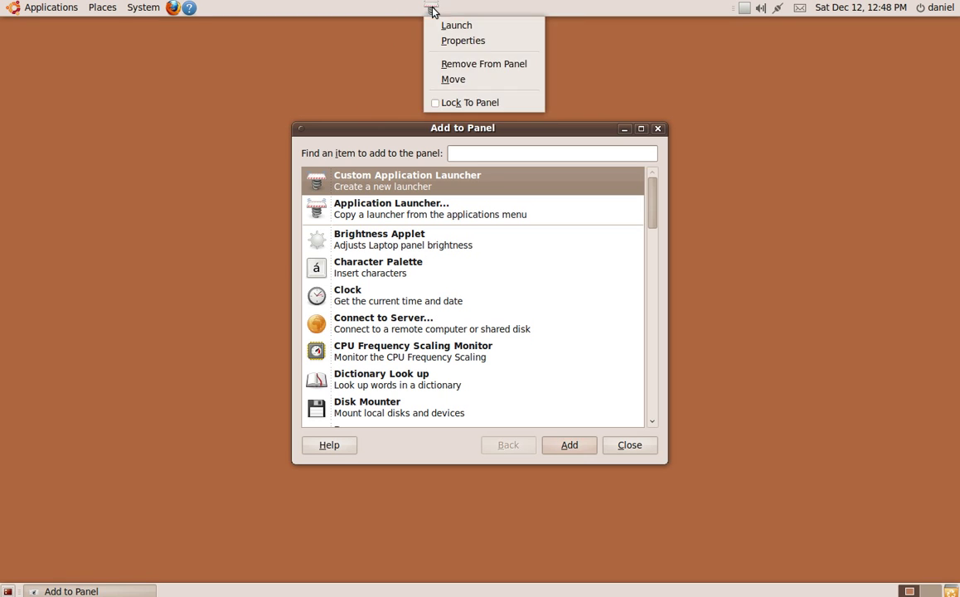
click(447, 65)
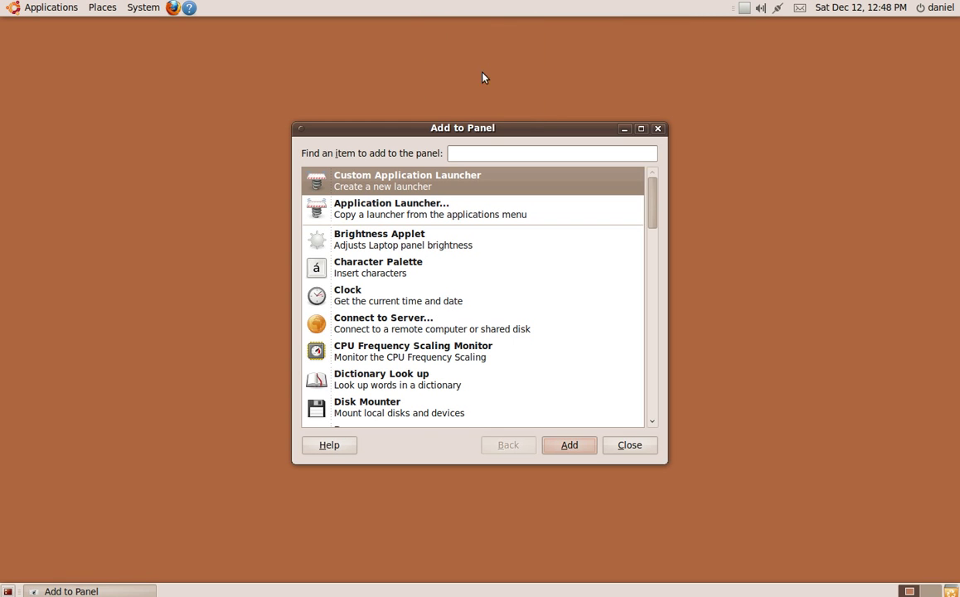
click(657, 128)
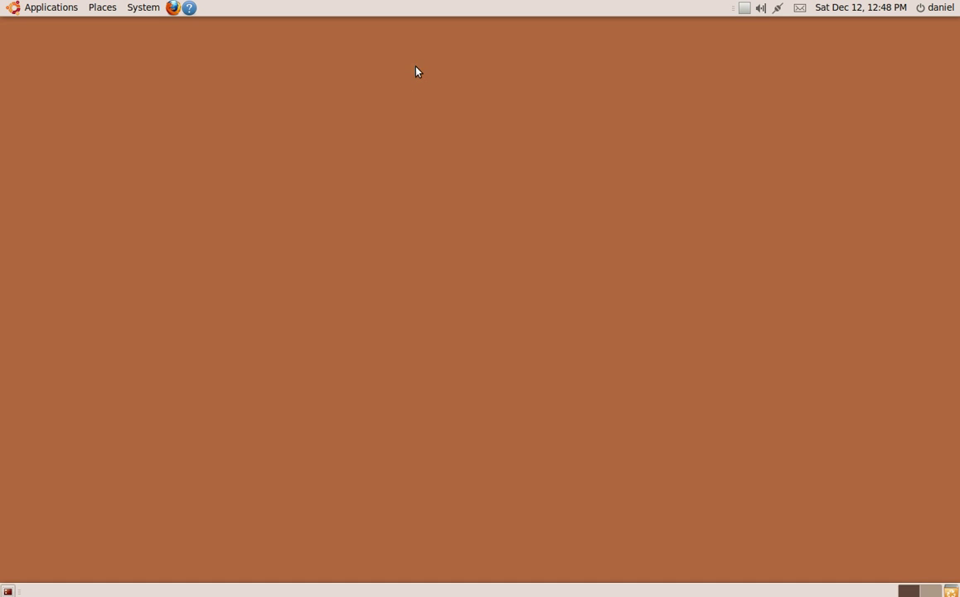
- Open the top panel's properties and set its background to a solid color
right_click(425, 12)
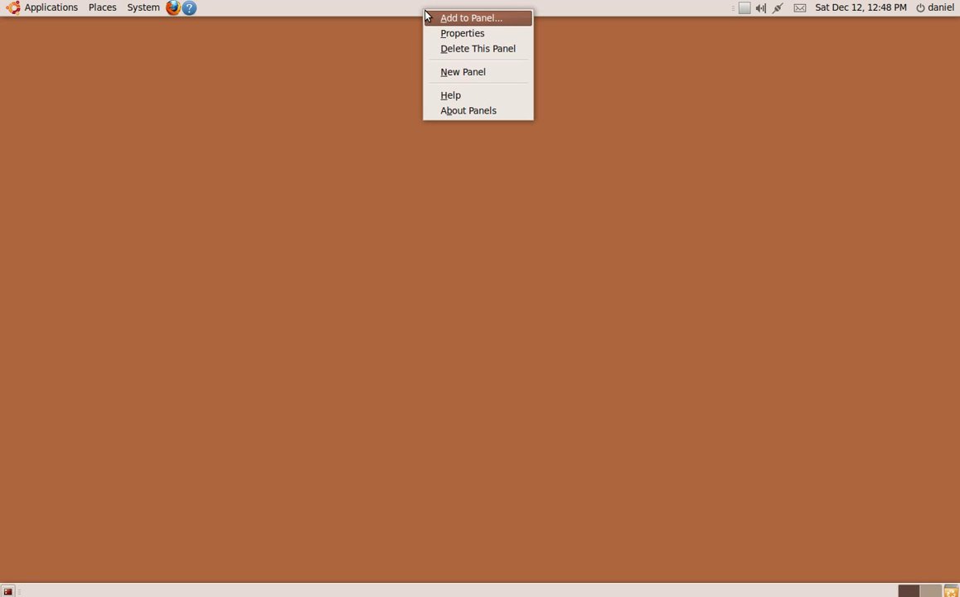
click(432, 34)
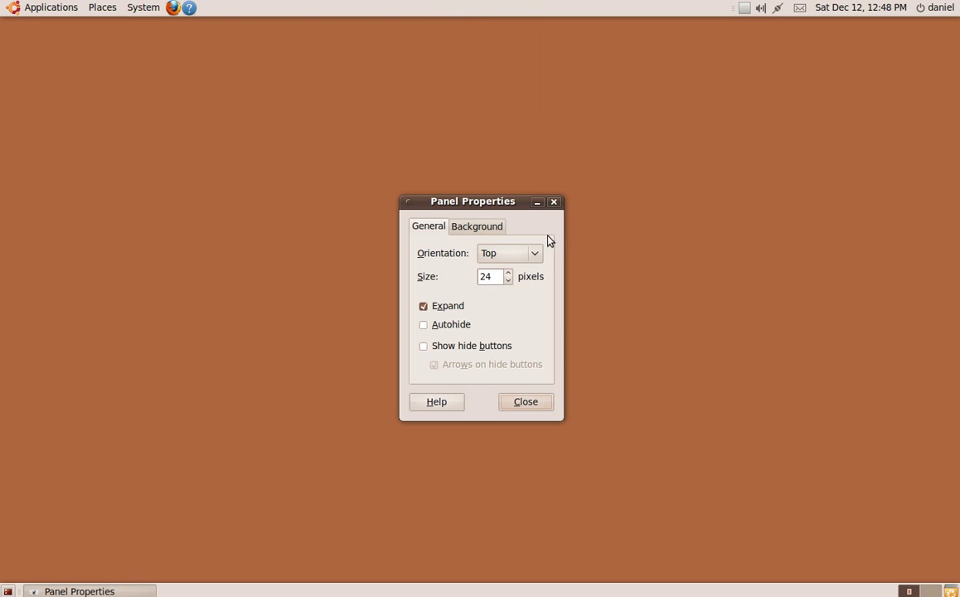
drag(465, 201, 466, 58)
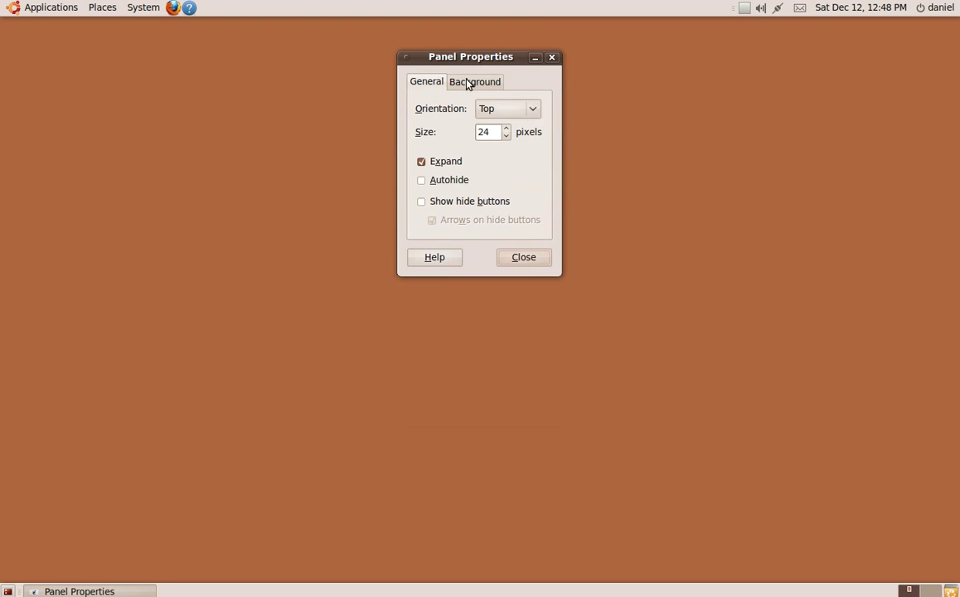
click(469, 84)
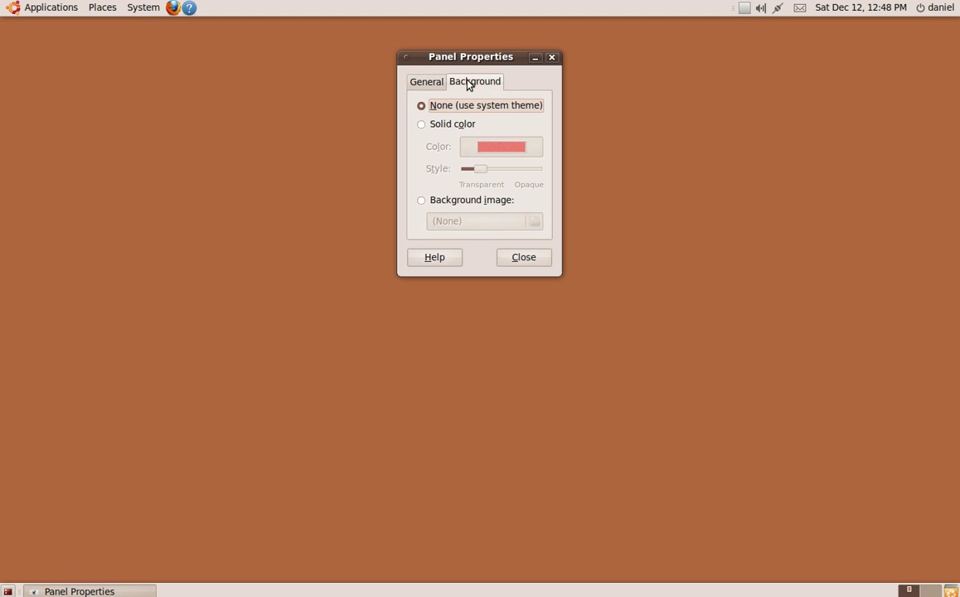
click(422, 125)
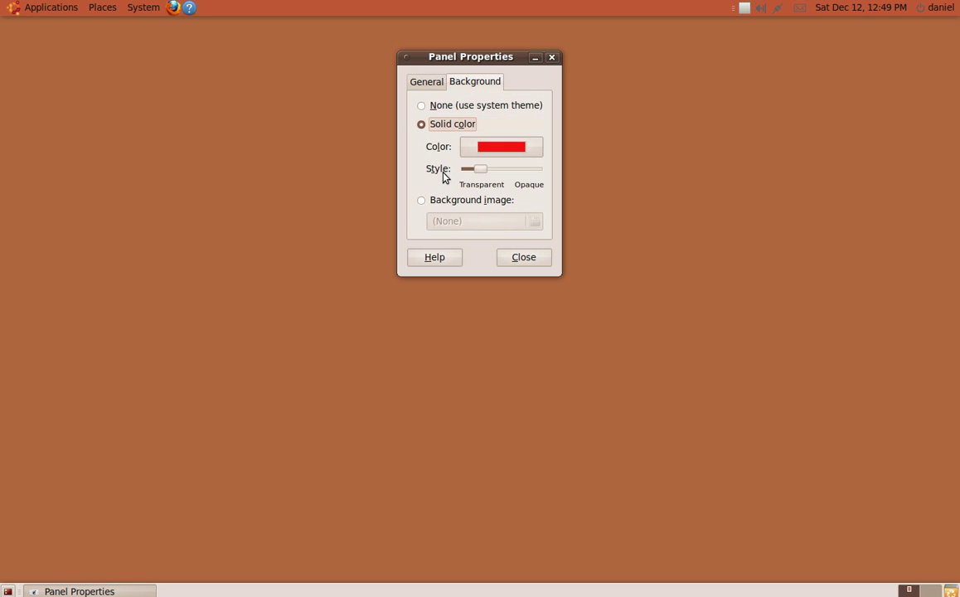
- Change the panel's solid color to a grayish red with RGB 155, 112, 112, and make it mostly transparent
click(488, 150)
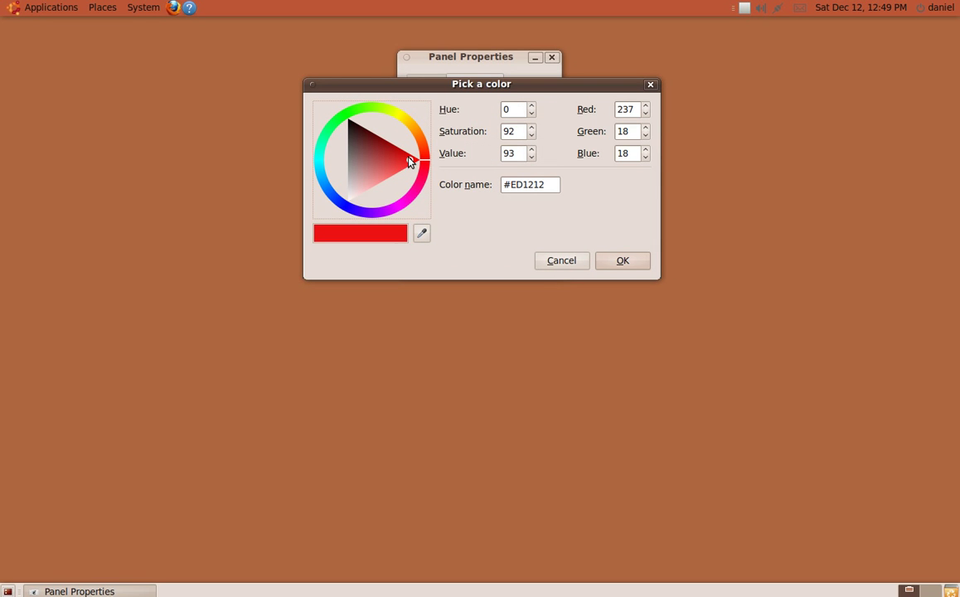
drag(407, 157, 359, 162)
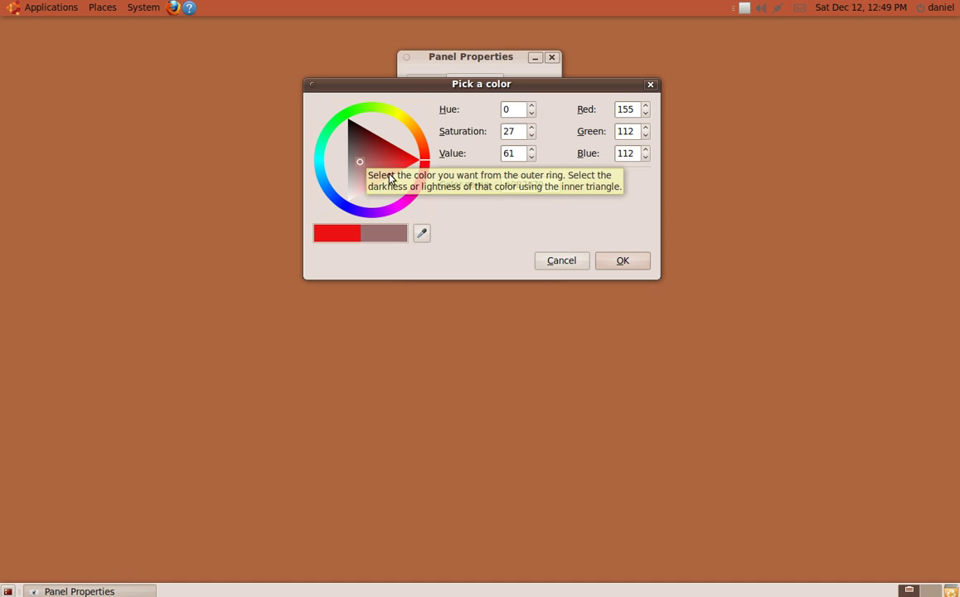
click(620, 264)
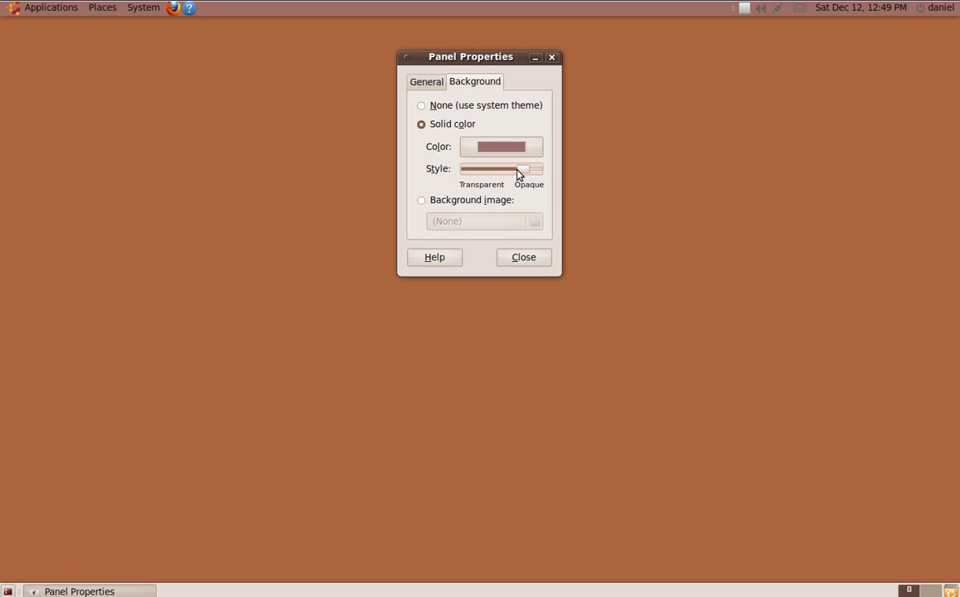
drag(503, 171, 478, 169)
- Reset the top panel's background to None (use system theme) and close its properties
click(423, 106)
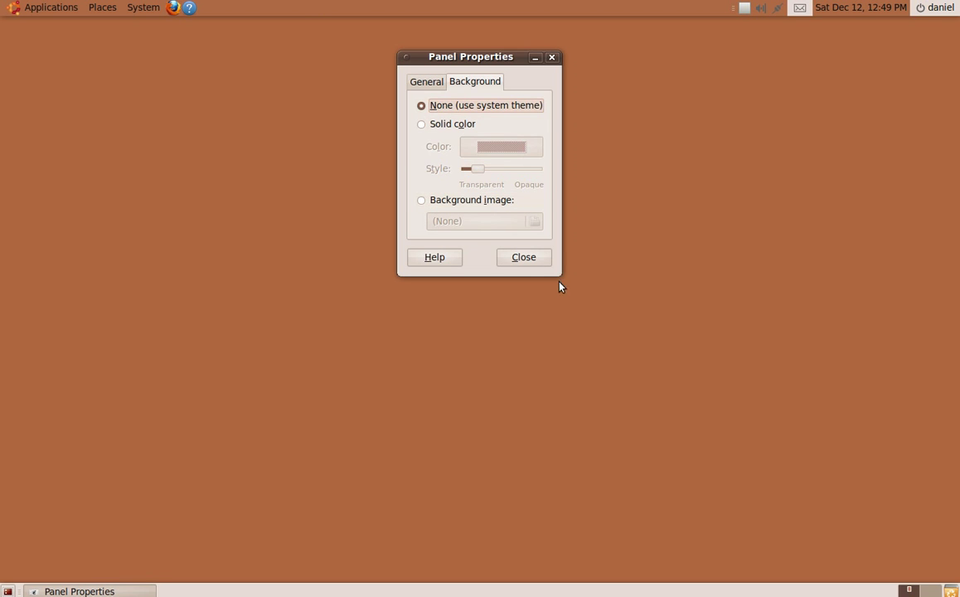
click(524, 257)
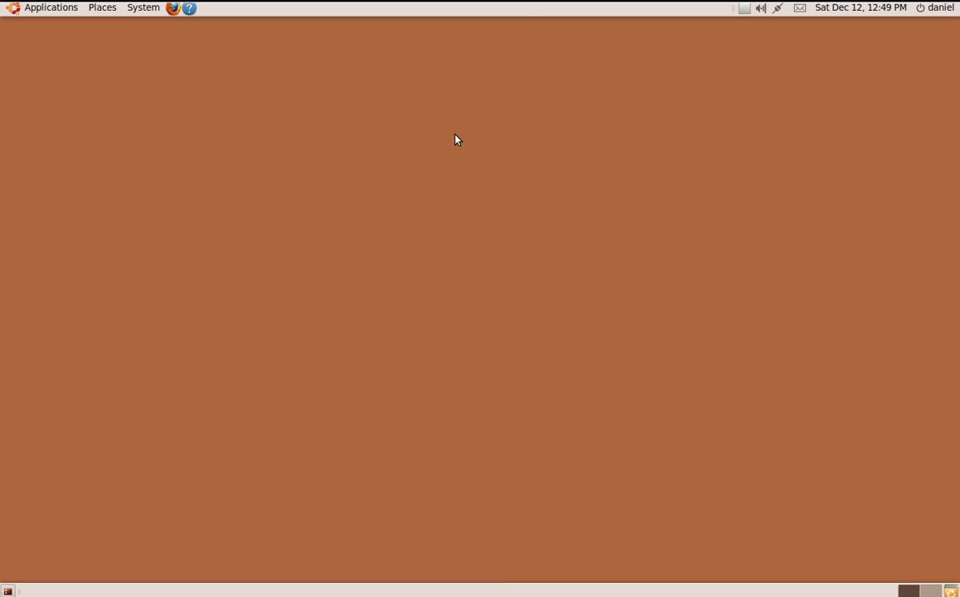
- Add three new empty panels to the desktop: one on each side edge and one beneath the top panel
right_click(425, 8)
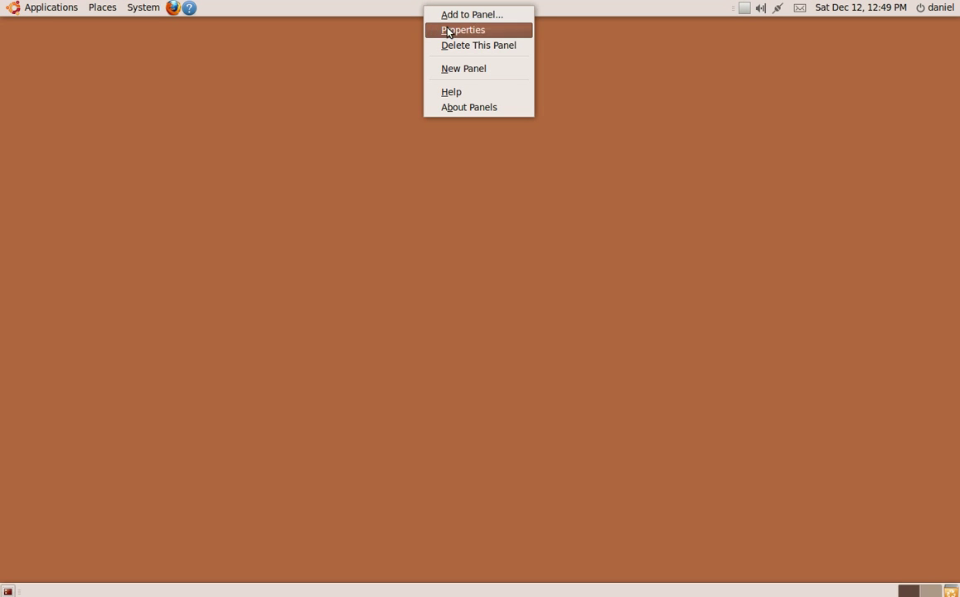
click(455, 69)
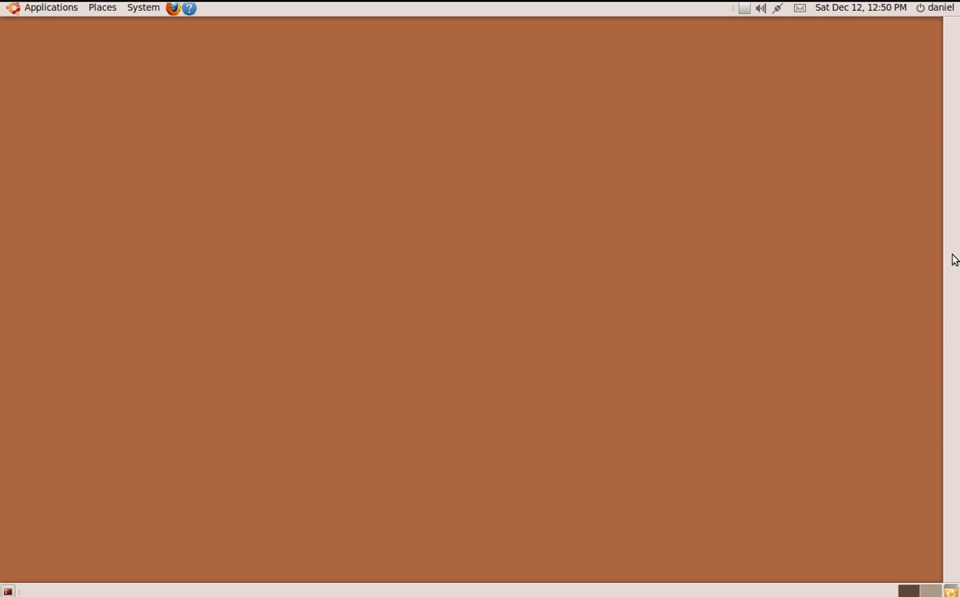
right_click(954, 259)
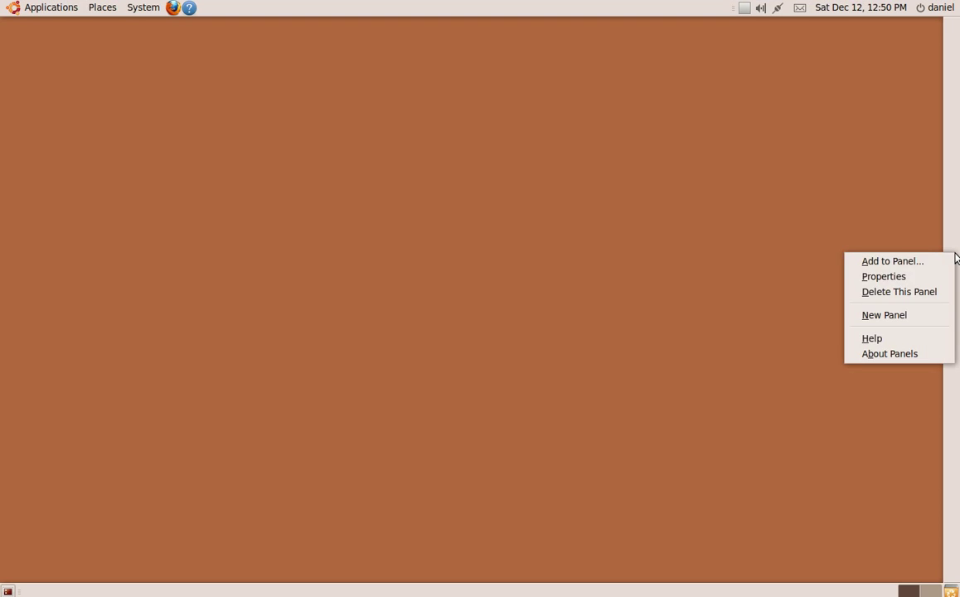
click(919, 315)
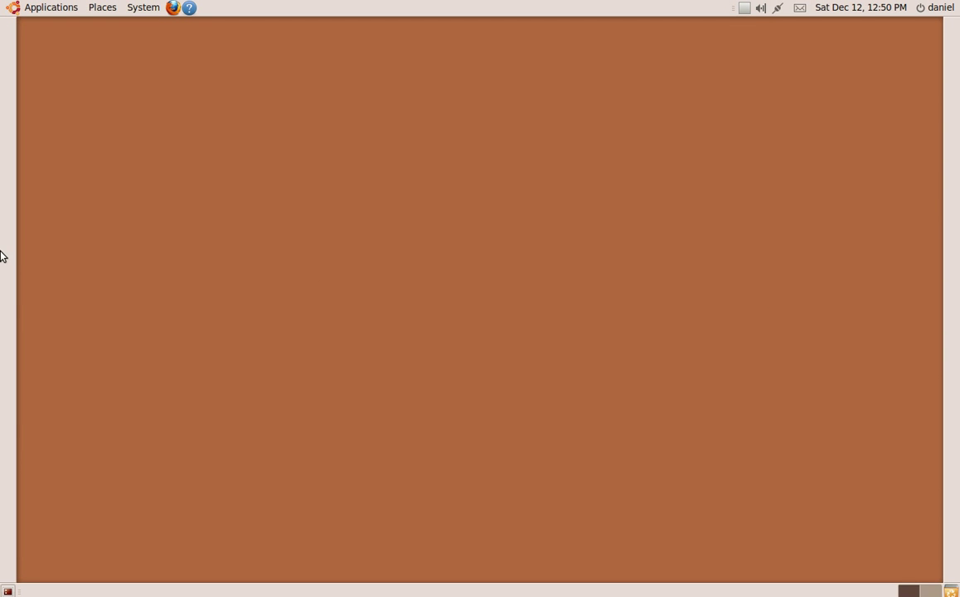
right_click(8, 260)
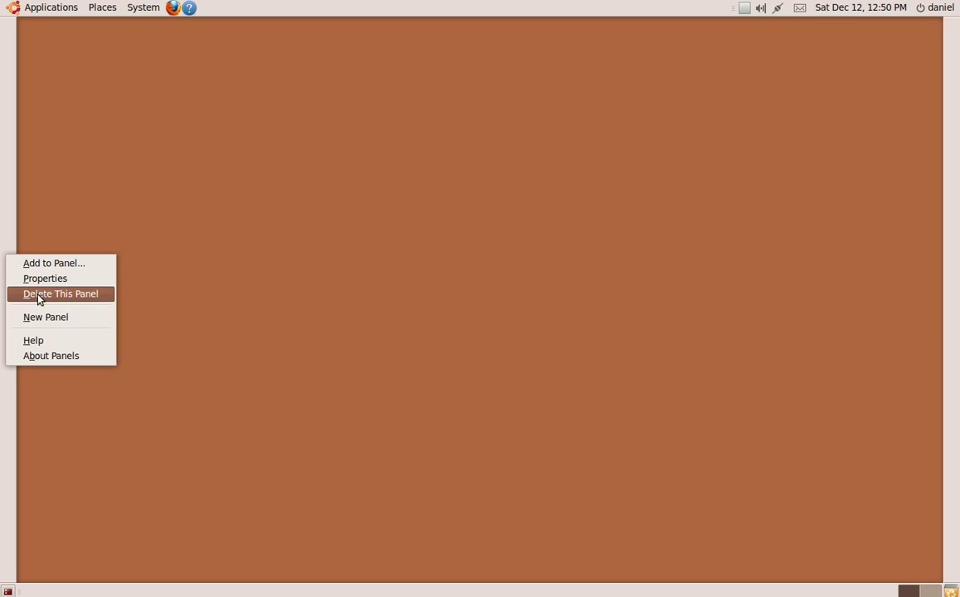
click(38, 315)
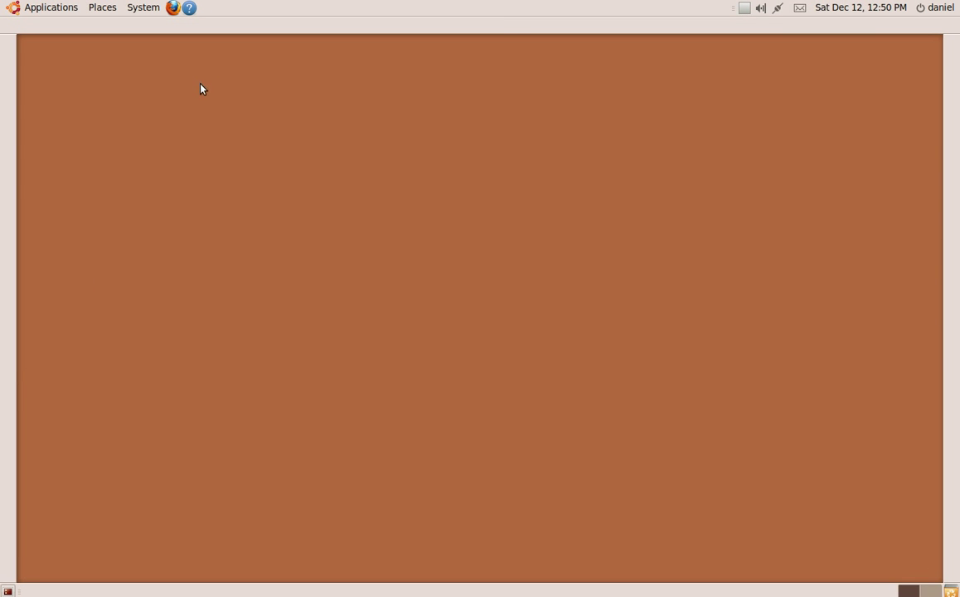
- Delete the three added panels: the one beneath the top panel, the left one and the right one
right_click(498, 20)
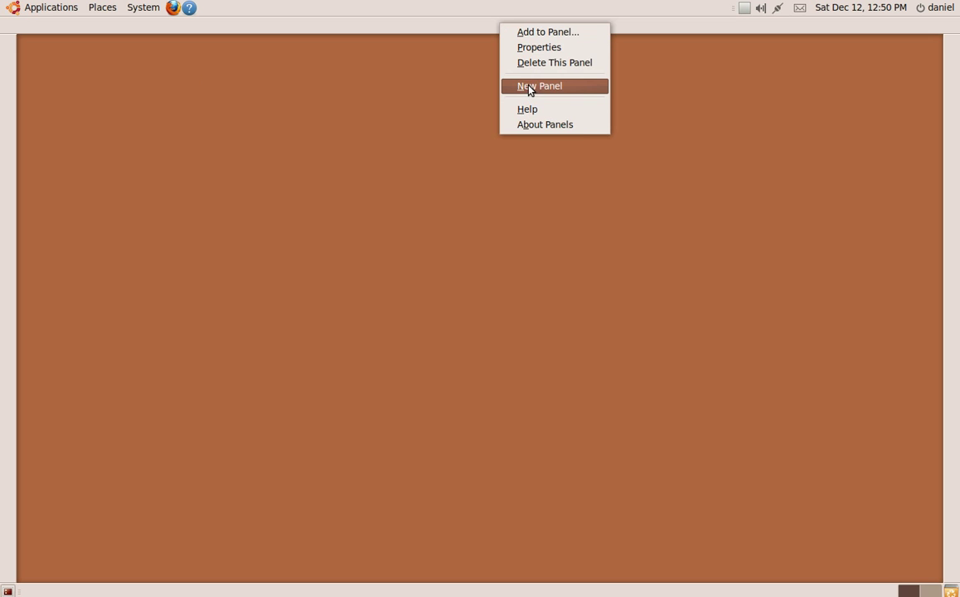
click(539, 62)
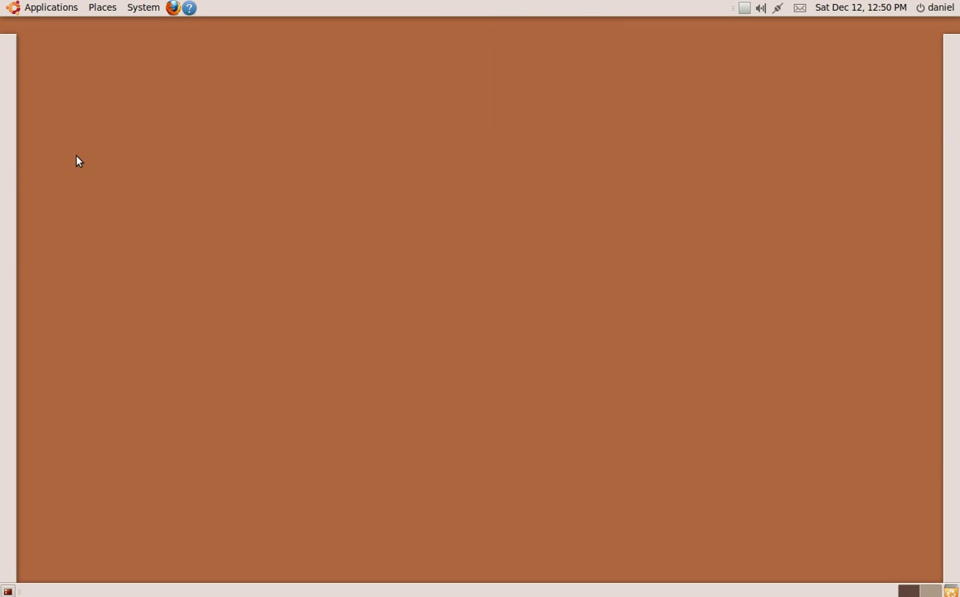
right_click(11, 163)
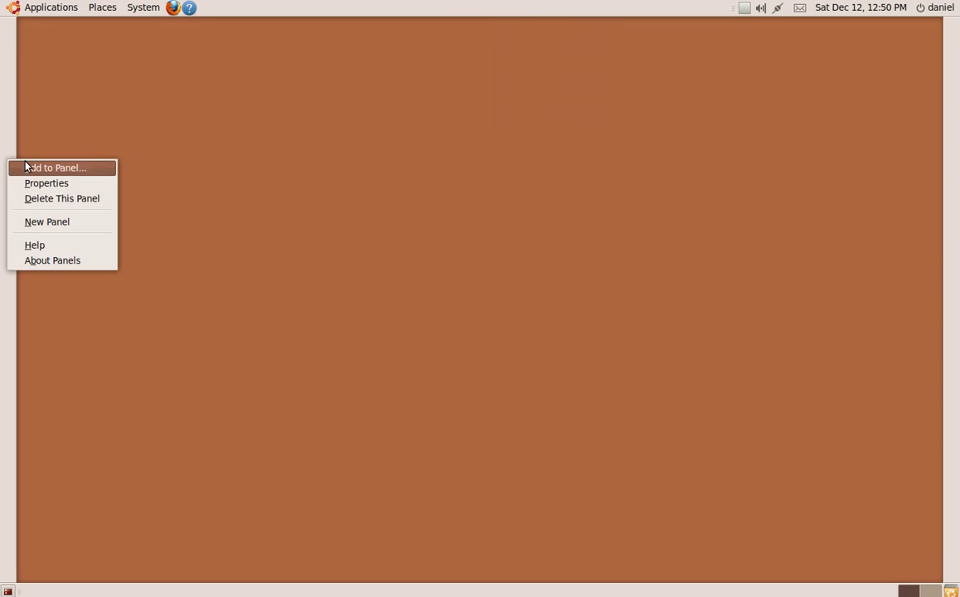
click(45, 197)
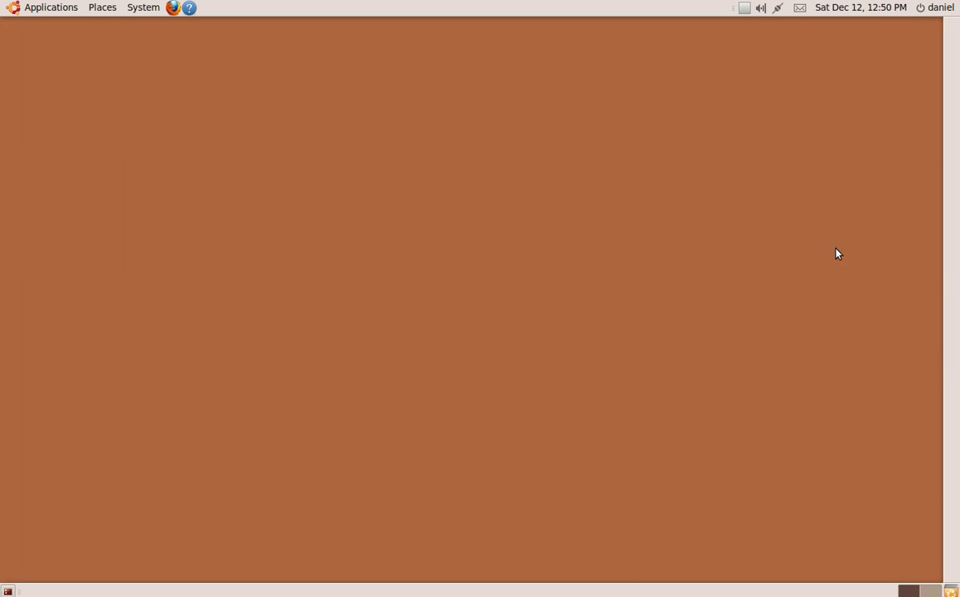
right_click(951, 266)
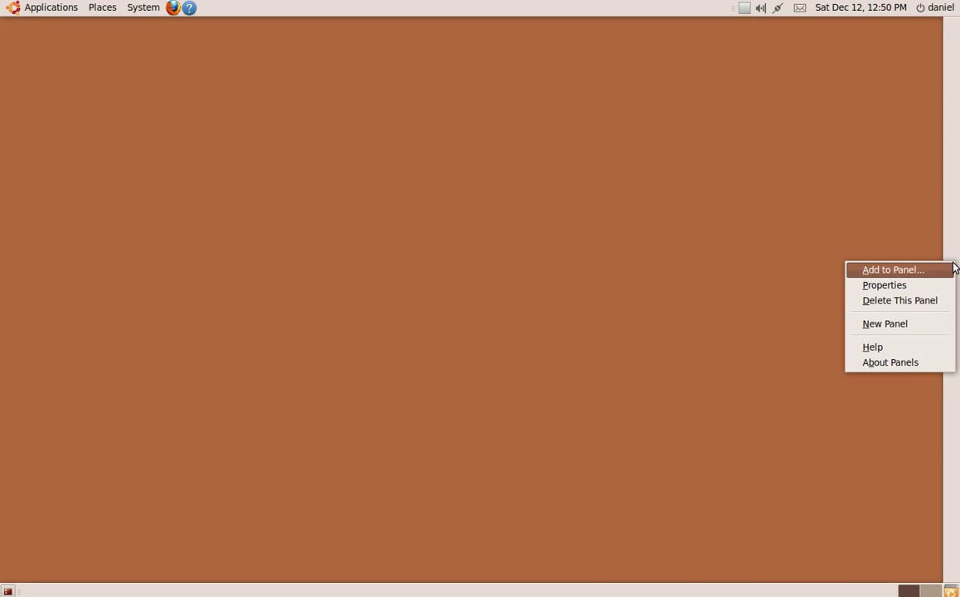
click(915, 298)
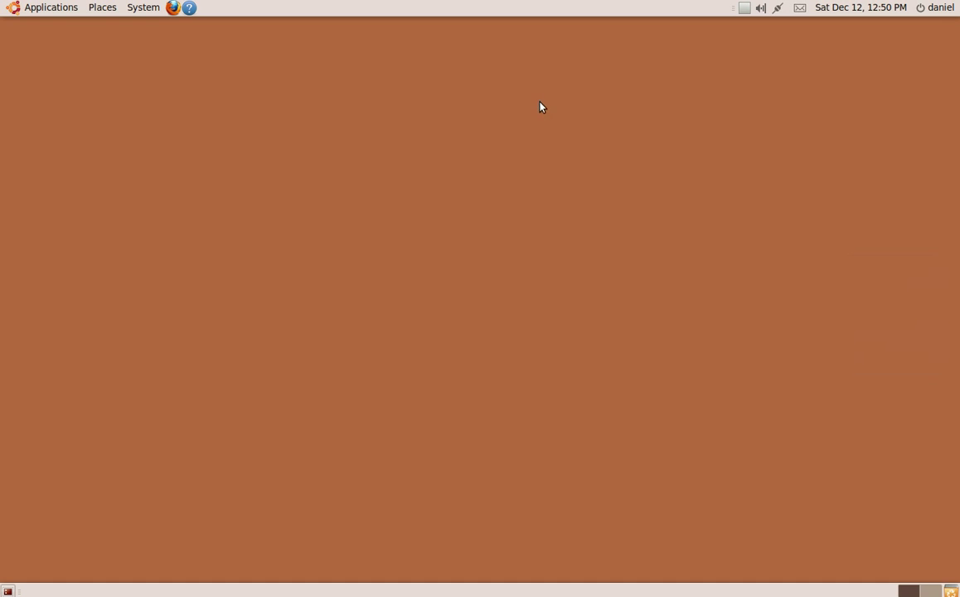